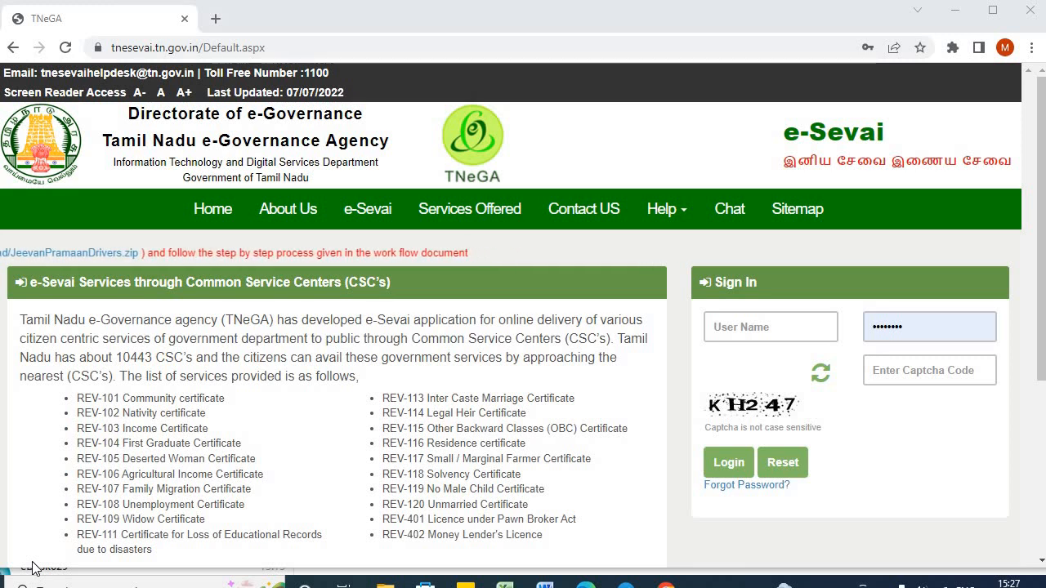
Open the Precision RD Service page in a new tab and download the Windows SDK for the CSD200 scanner.
click(216, 18)
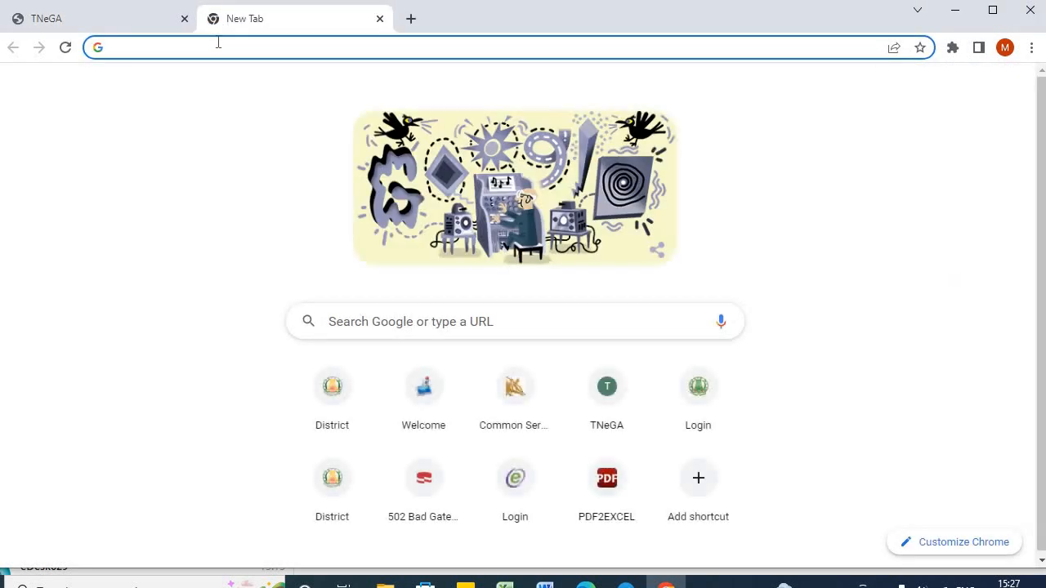
text(rd)
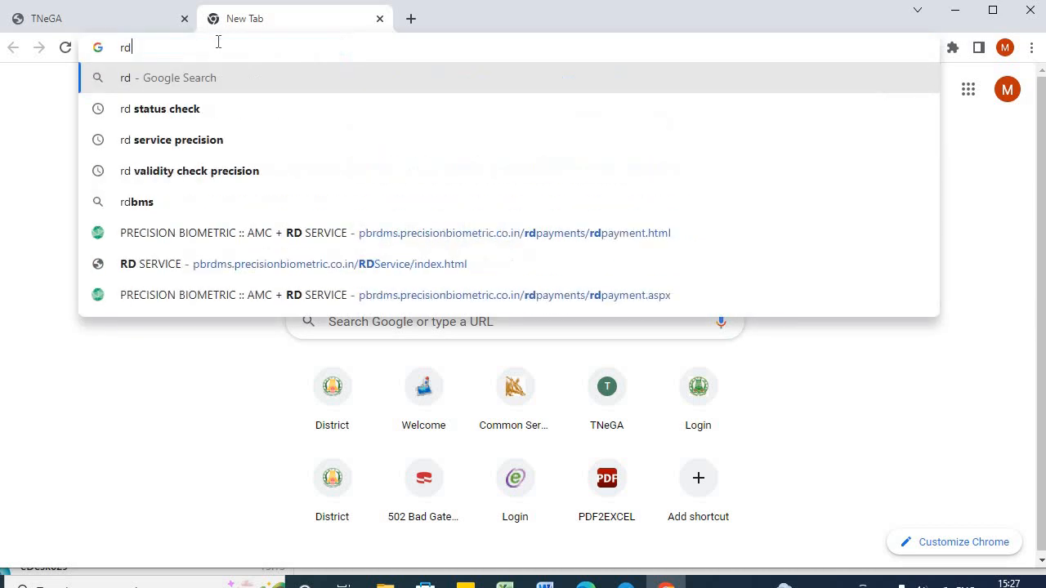
click(271, 279)
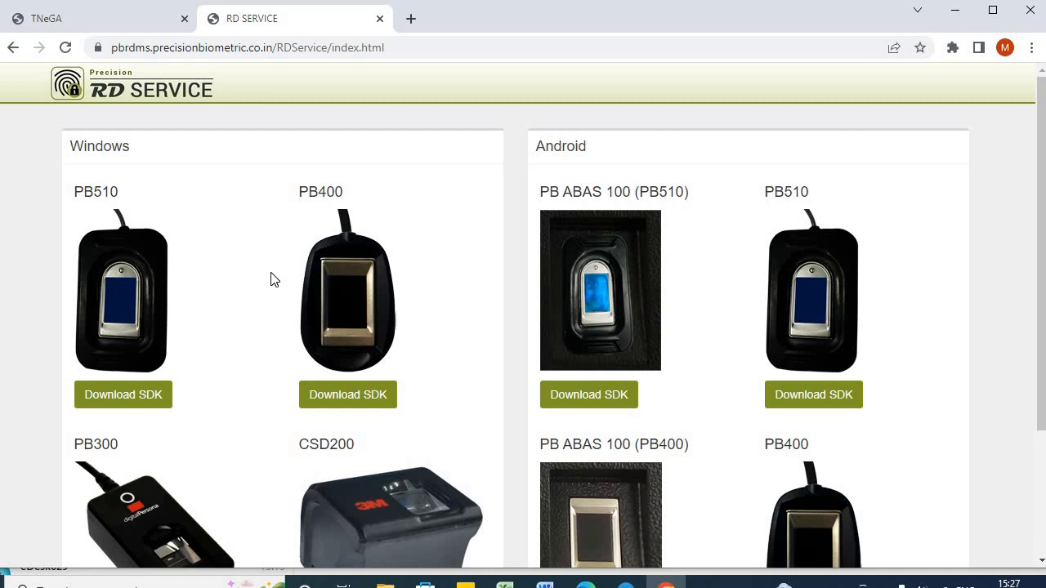
scroll(271, 279, down, 3)
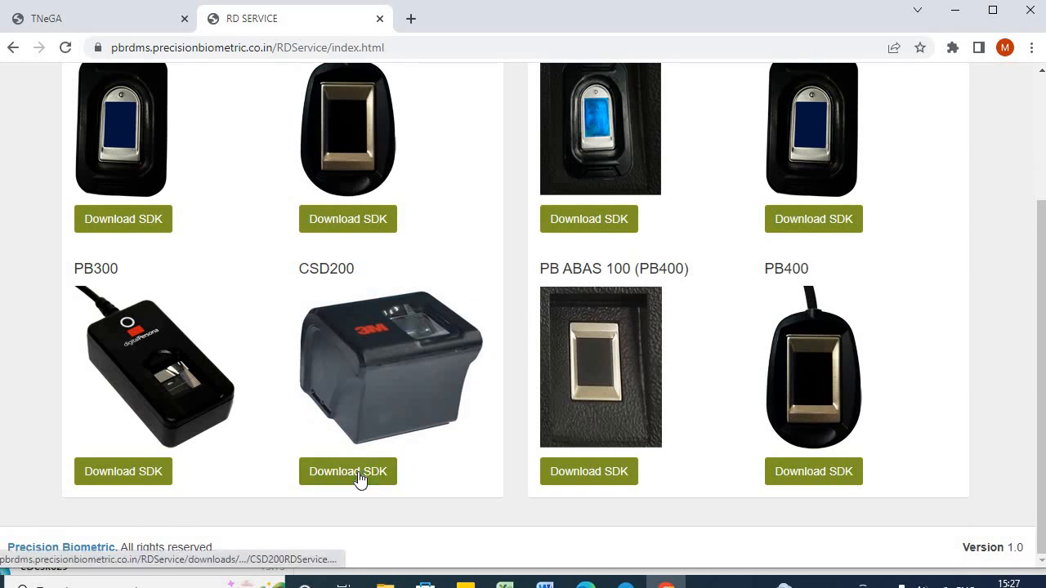
click(360, 478)
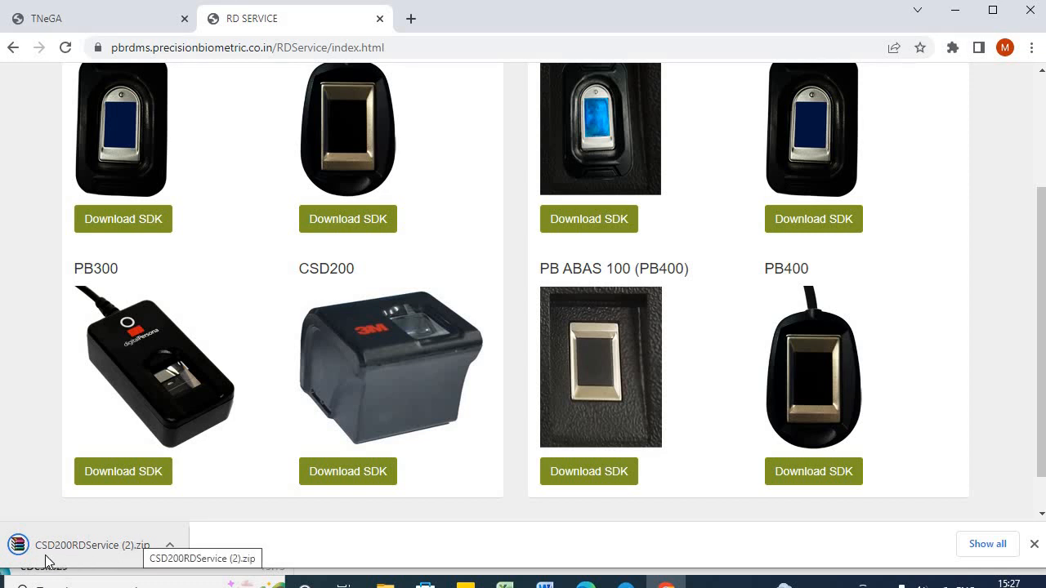
Locate the downloaded CSD200RDService (2) archive in its folder and extract it to a folder of the same name.
click(169, 544)
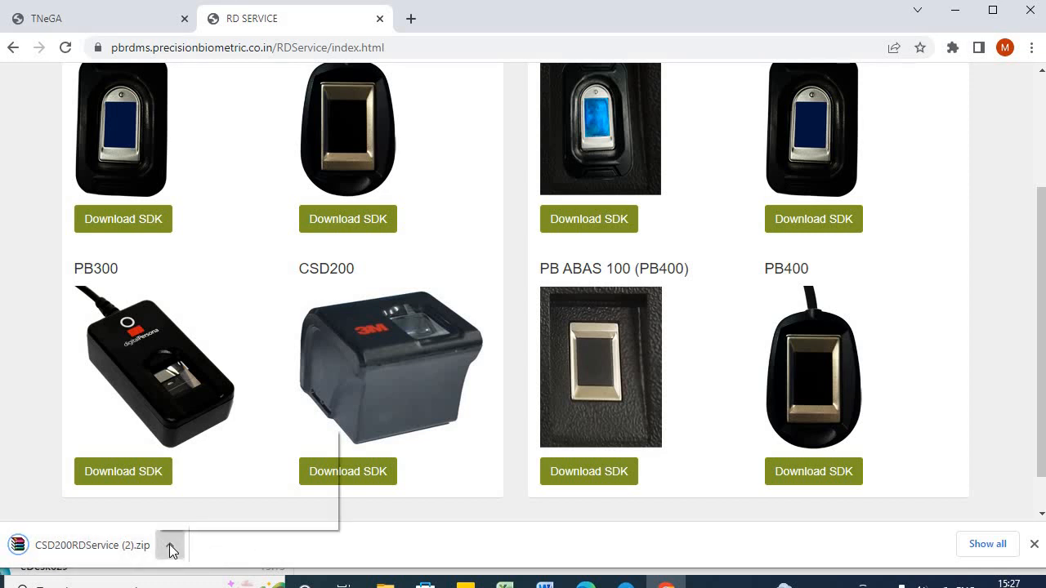
click(247, 490)
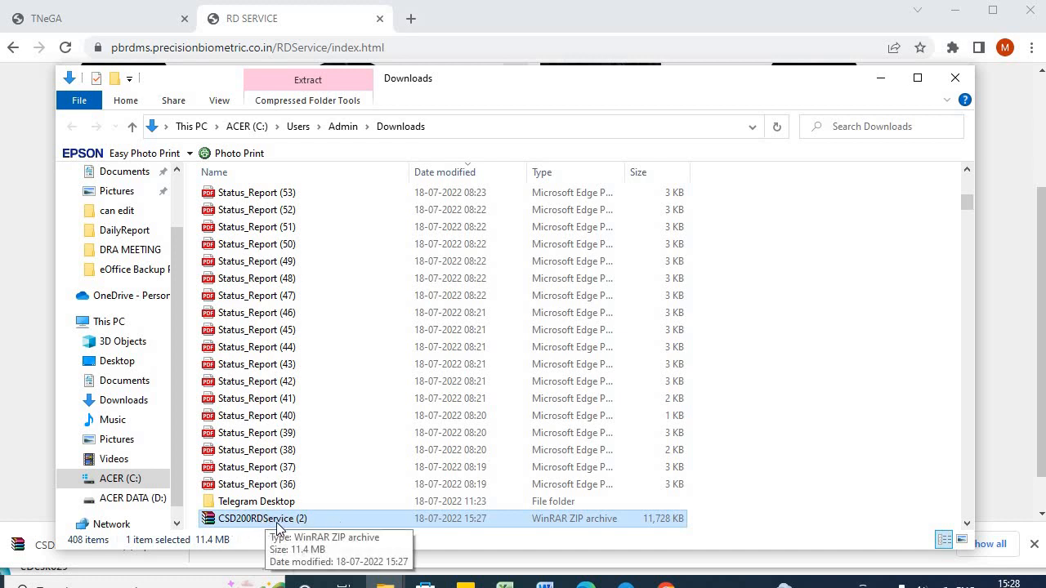
double_click(253, 519)
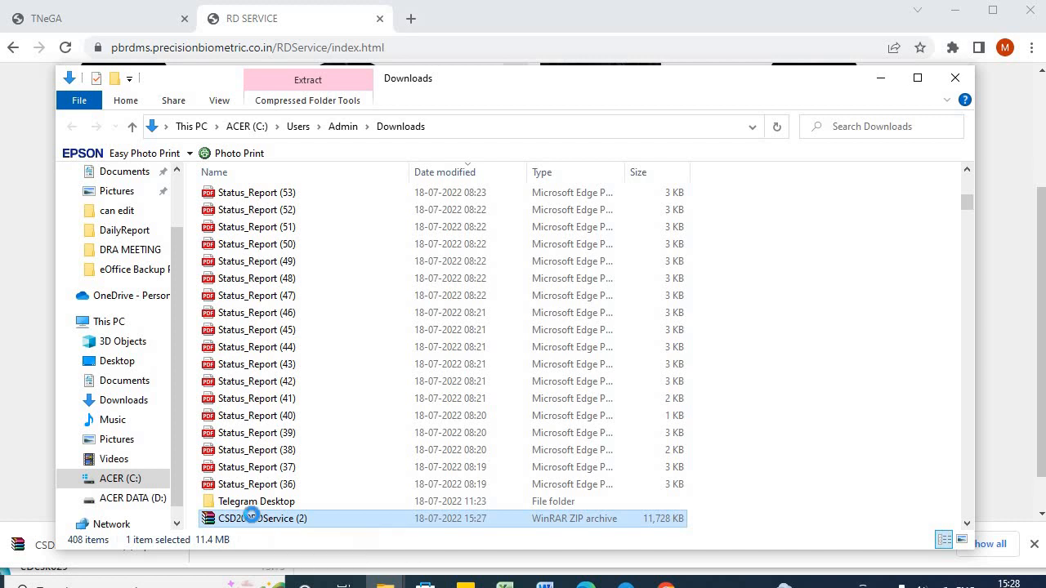
right_click(253, 519)
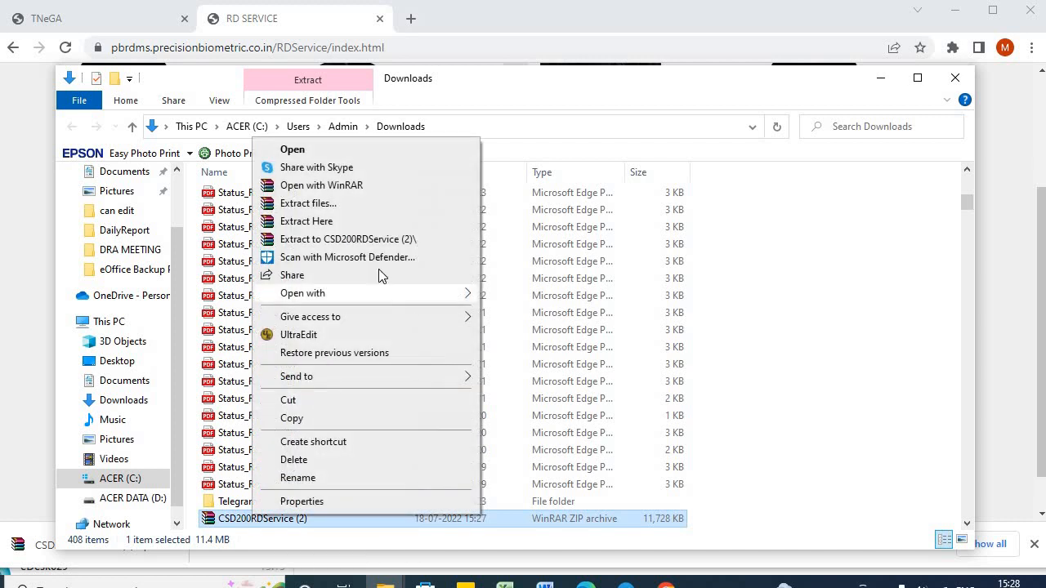
click(348, 239)
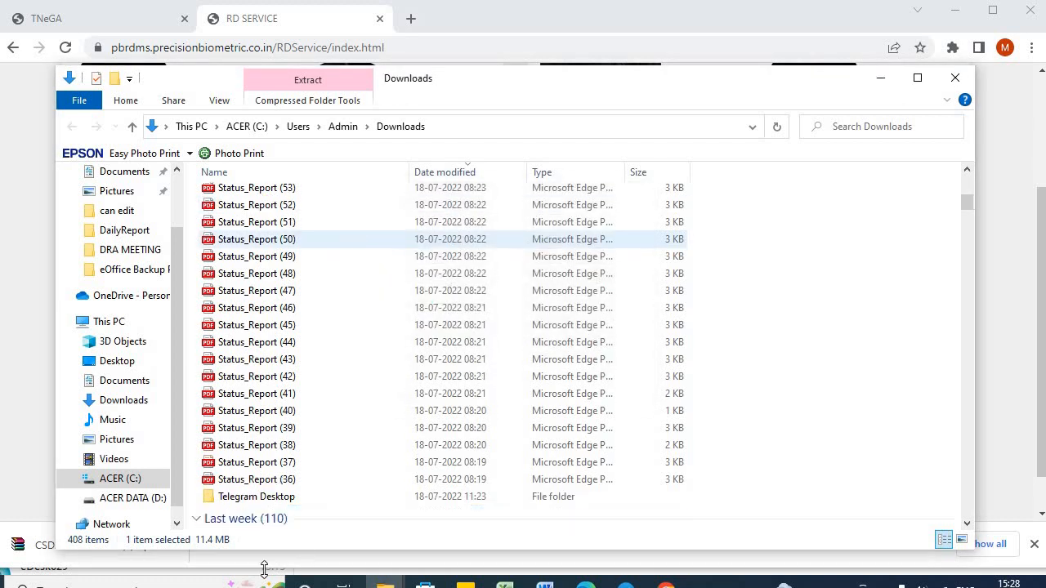
Open the extracted CSD200RDService (2) folder and its CSD200RDService subfolder.
click(254, 488)
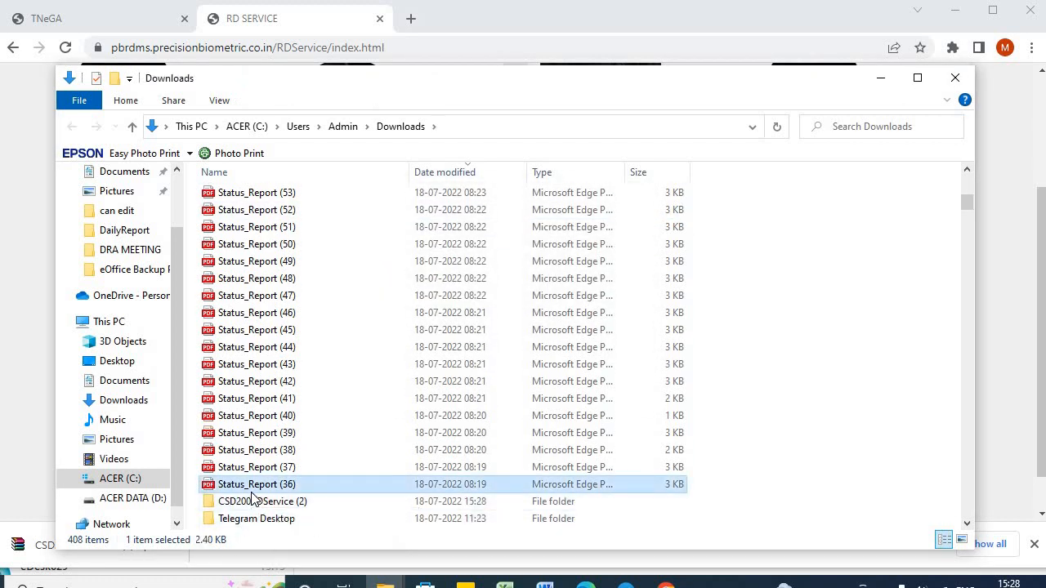
click(275, 507)
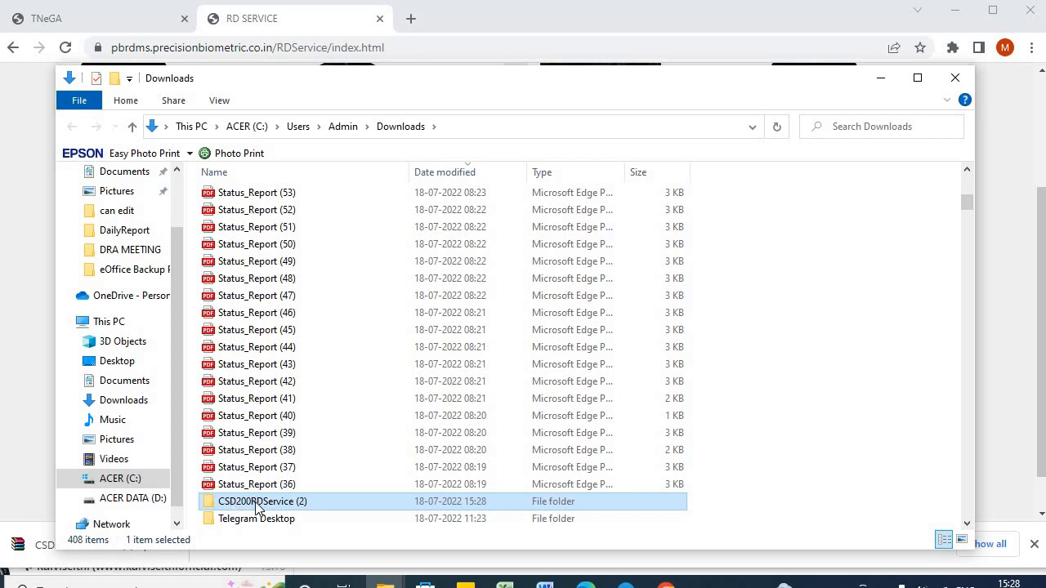
double_click(257, 504)
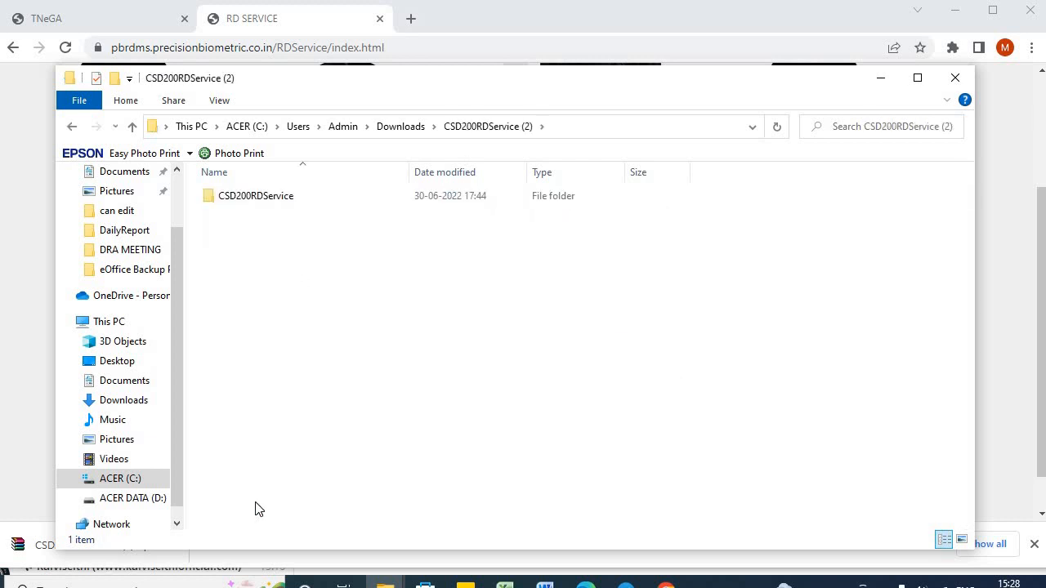
double_click(271, 201)
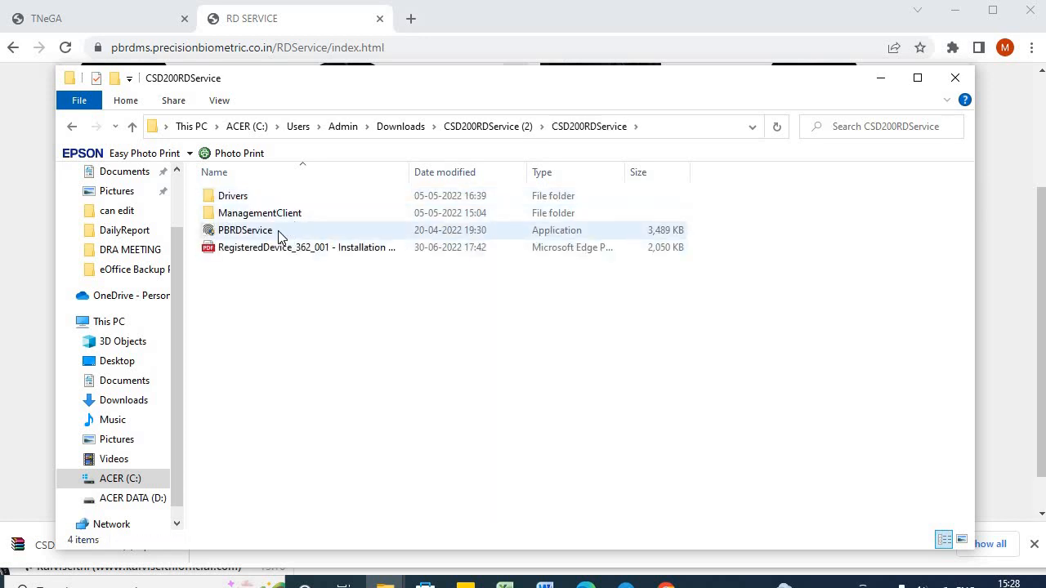
Launch the PBRDService installer from the extracted folder and allow it to run despite the SmartScreen block.
click(252, 232)
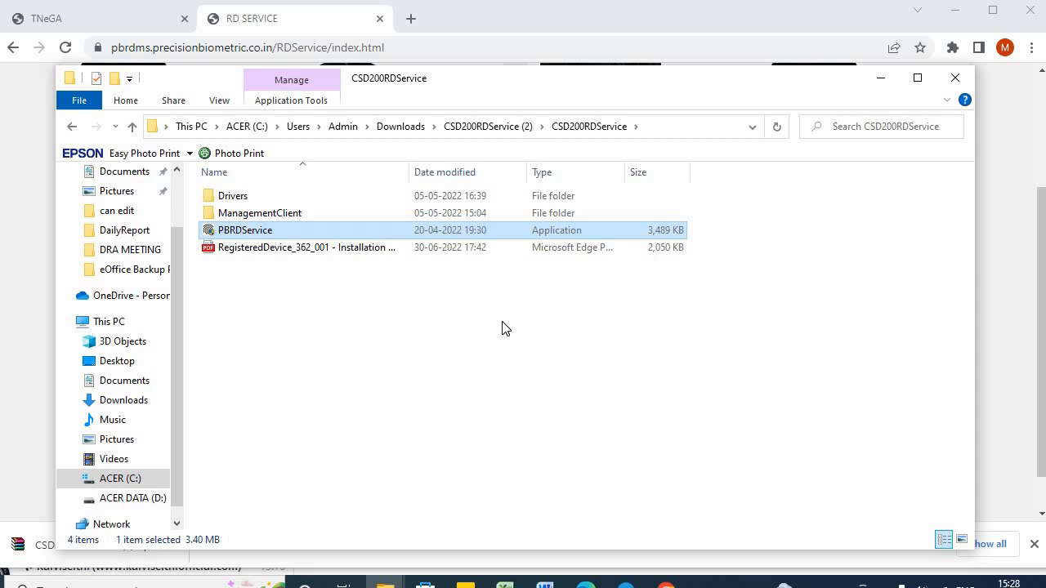
click(394, 45)
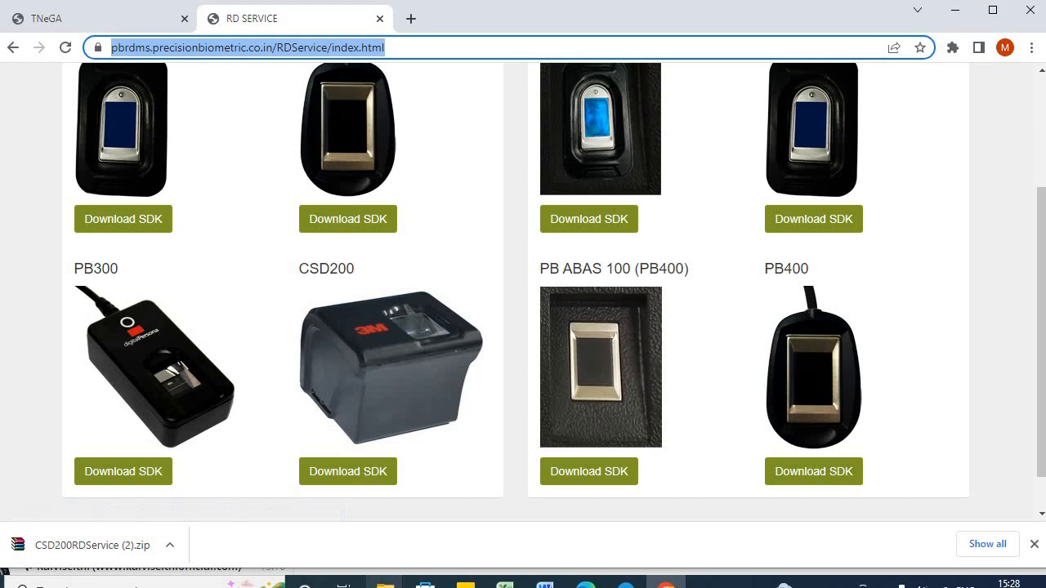
mouse_move(385, 582)
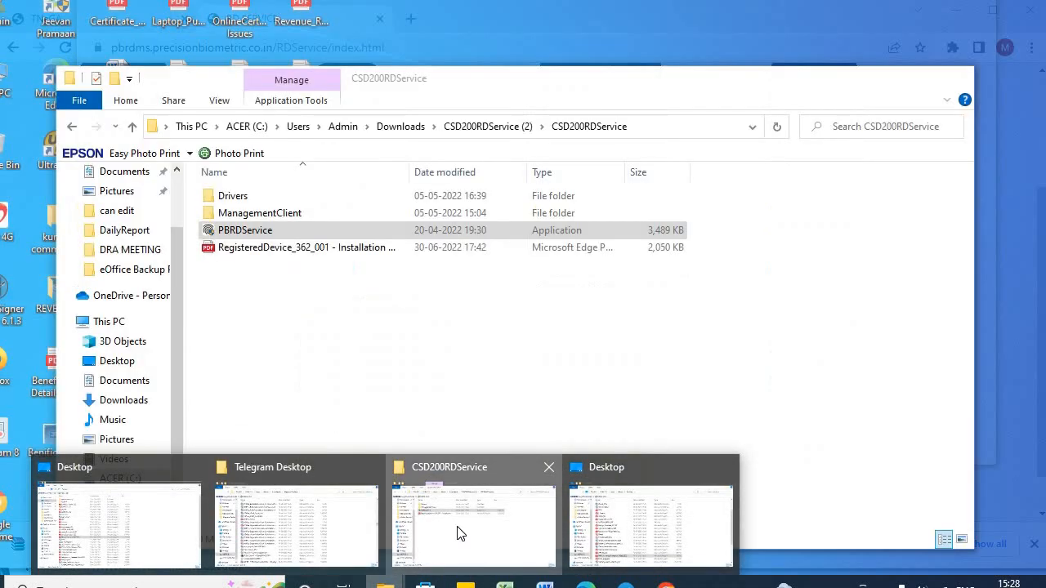
click(458, 532)
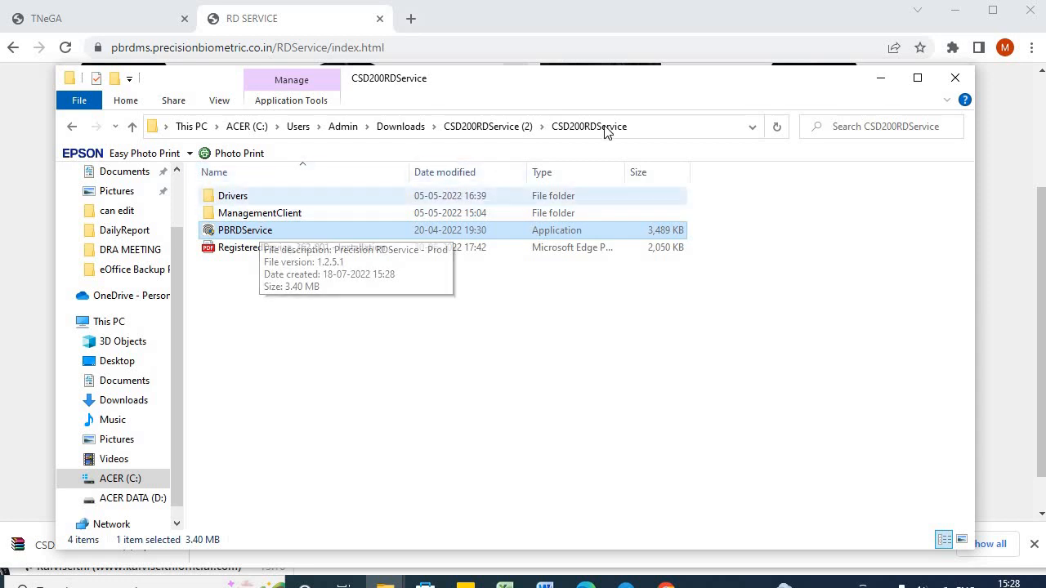
double_click(251, 232)
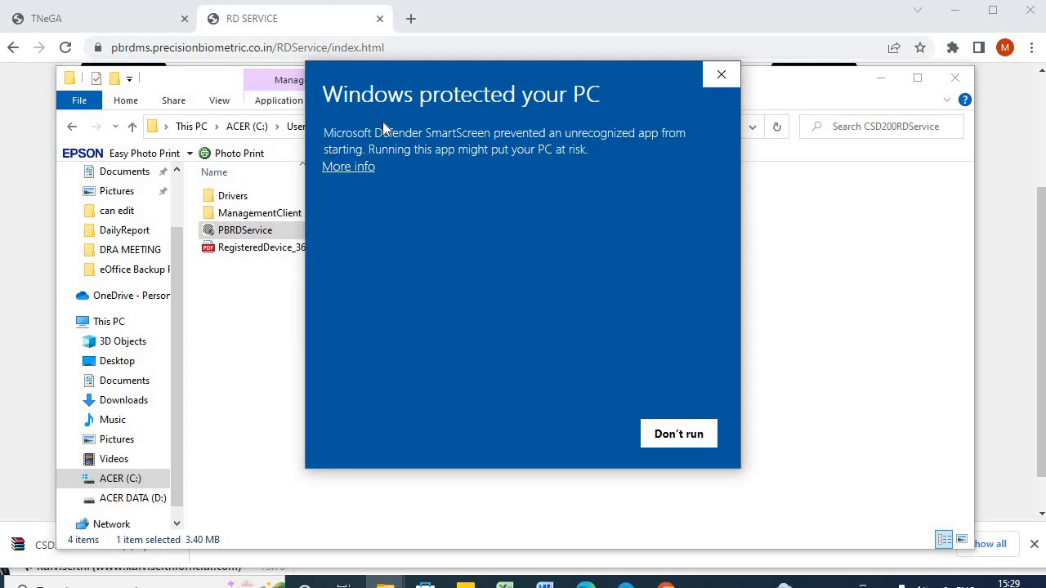
click(350, 167)
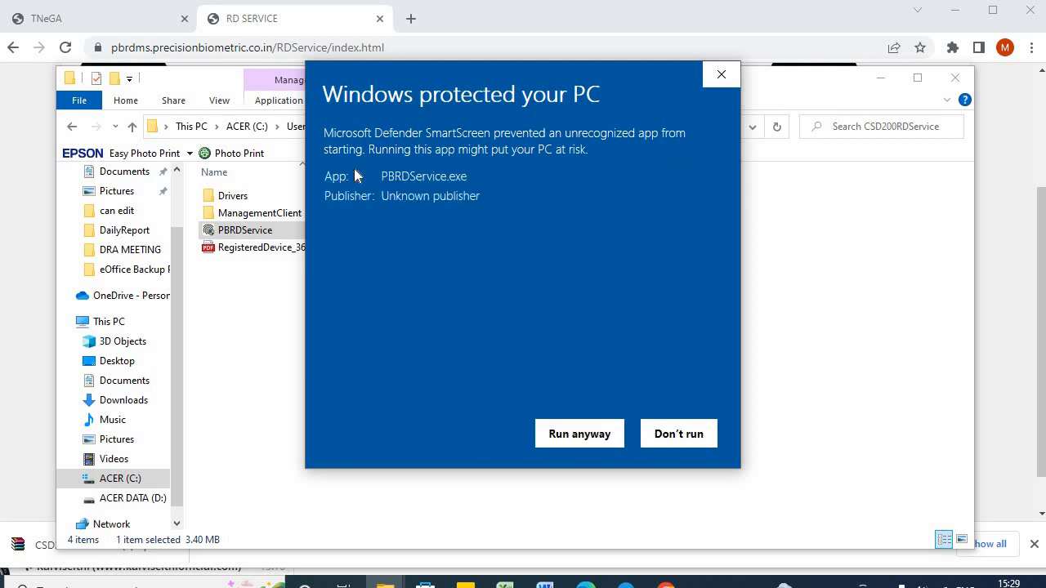
click(577, 439)
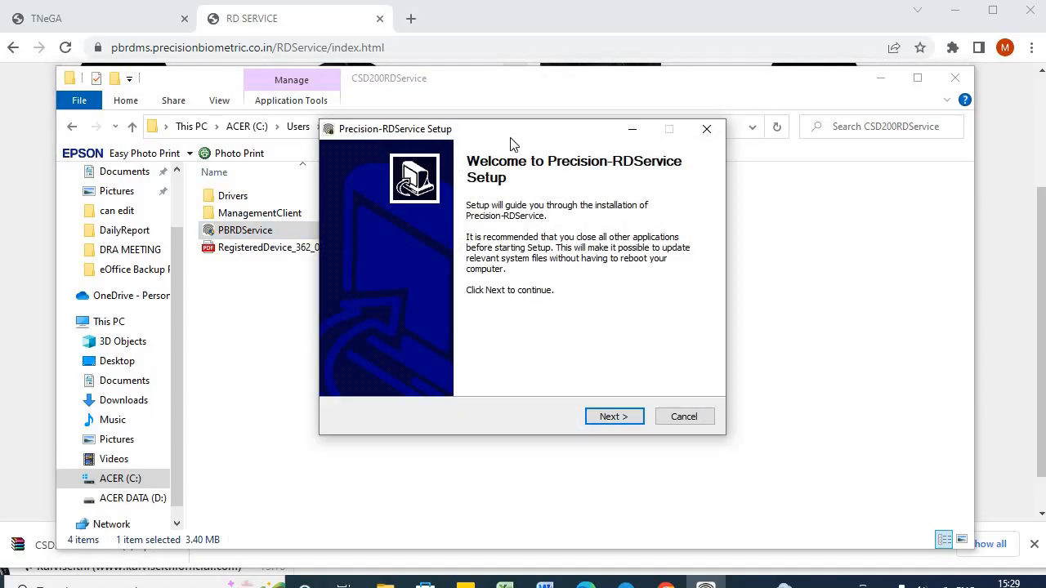
Accept the Precision-RDService license agreement and proceed with the CSD200 driver, management client and PBRDService components.
click(629, 418)
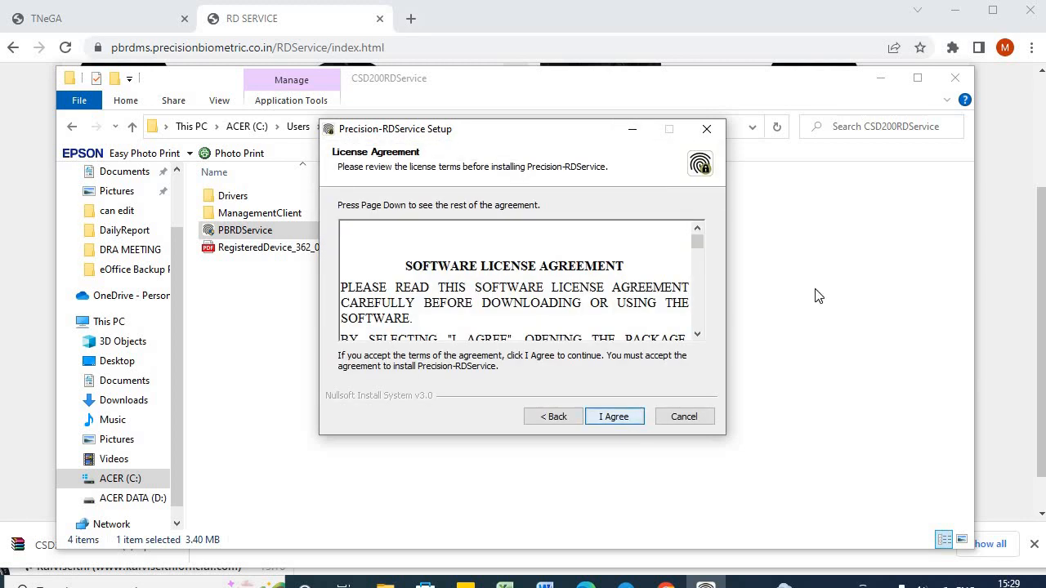
drag(694, 242, 701, 337)
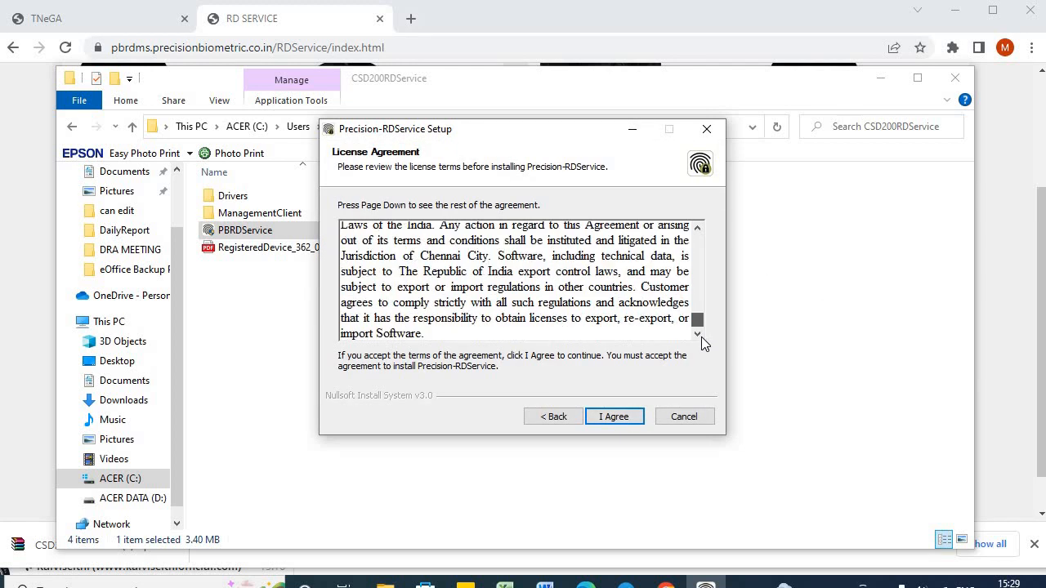
click(623, 427)
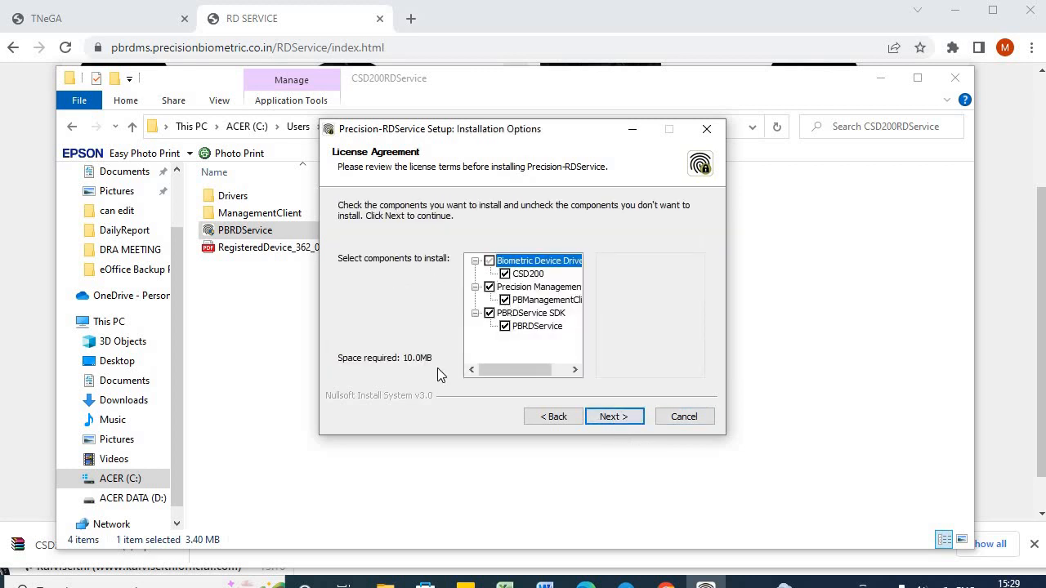
click(490, 261)
click(617, 417)
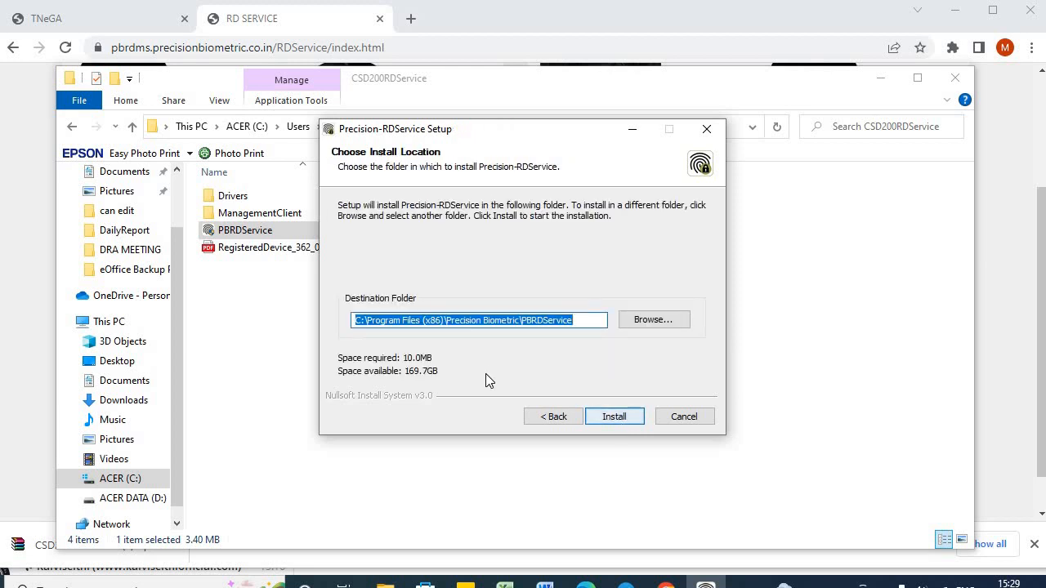
Install Precision-RDService in C:\Program Files (x86)\Precision Biometric\PBRDService and close the completed setup.
click(466, 321)
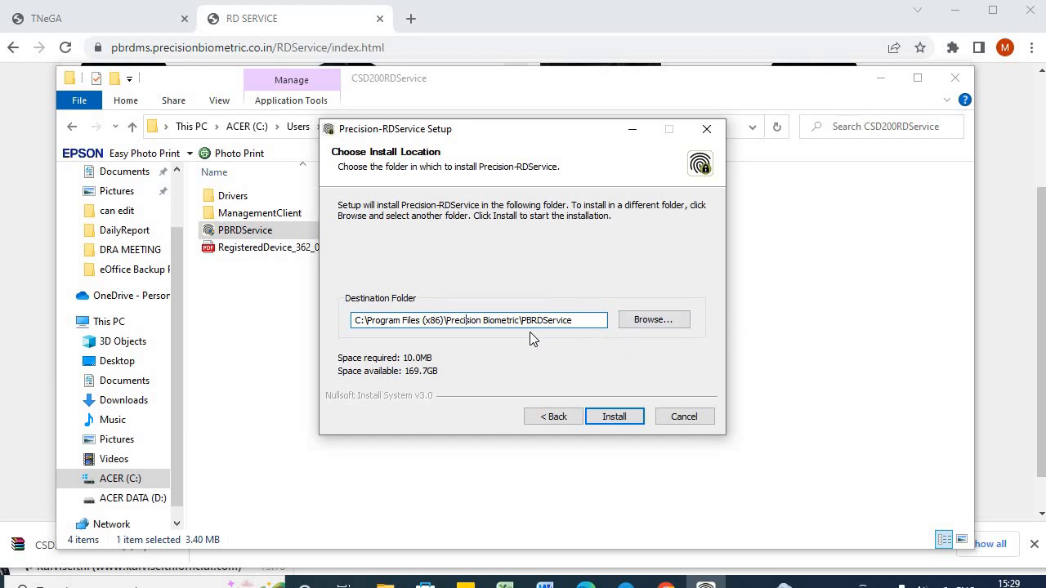
click(624, 419)
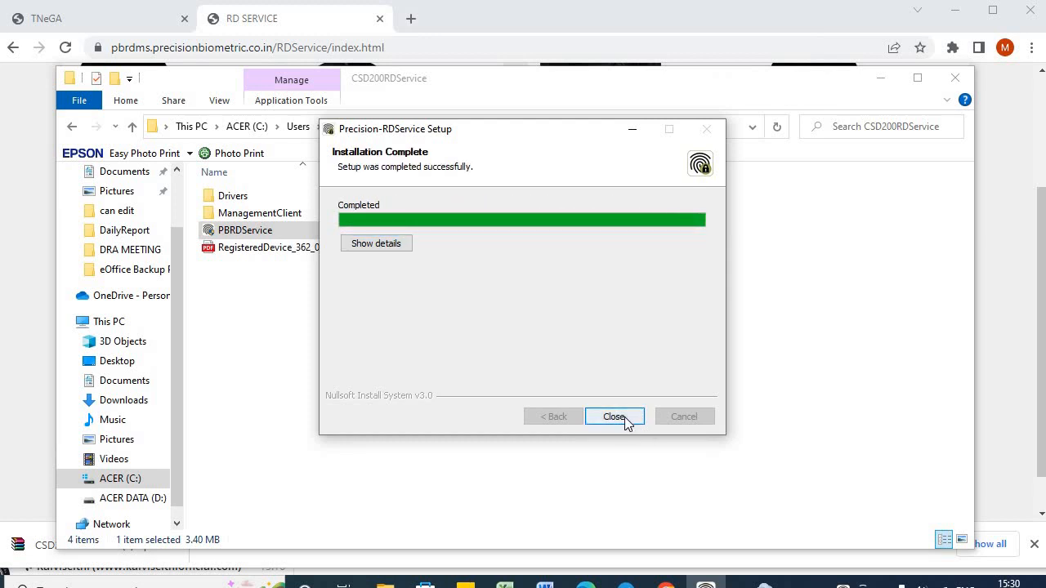
click(625, 419)
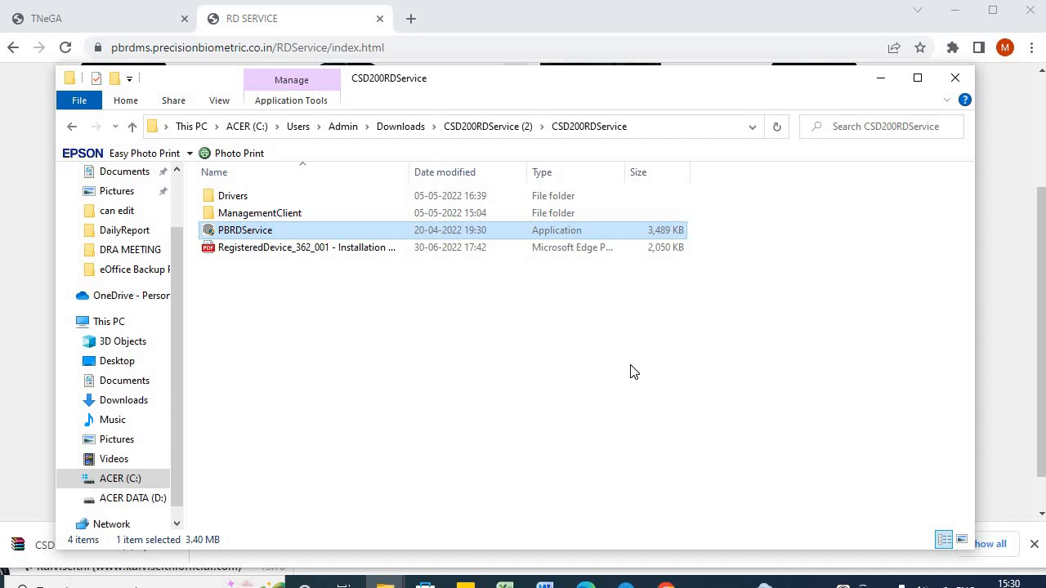
Open the installed PBRDService folder inside Precision Biometric under Program Files (x86) on drive C.
click(107, 323)
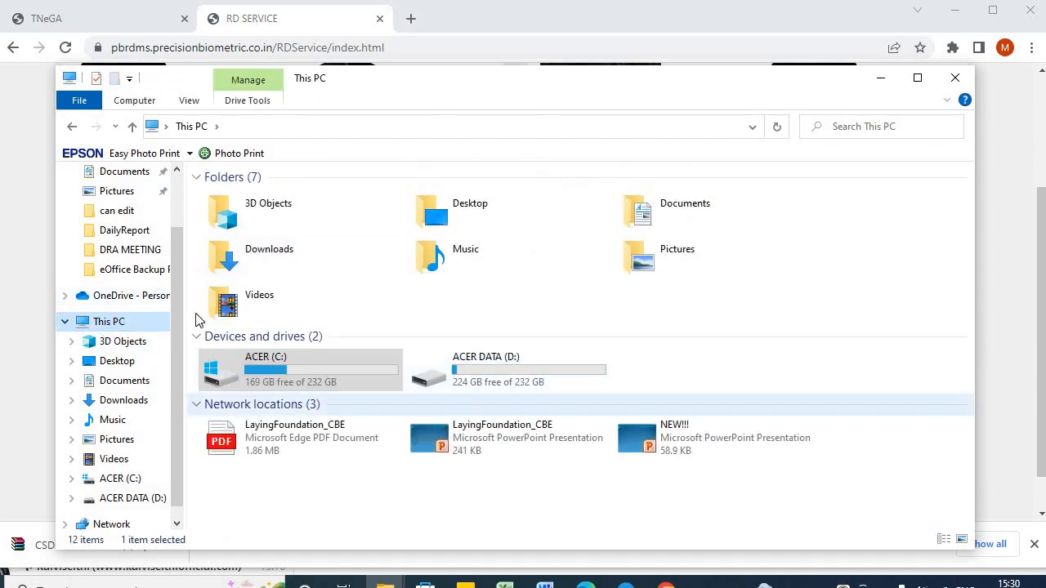
double_click(272, 378)
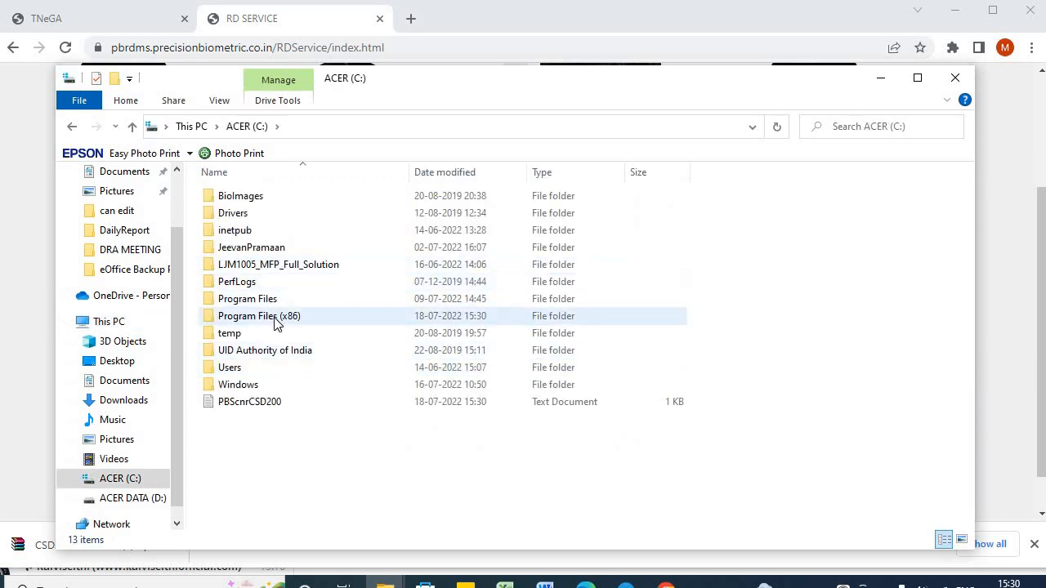
double_click(274, 319)
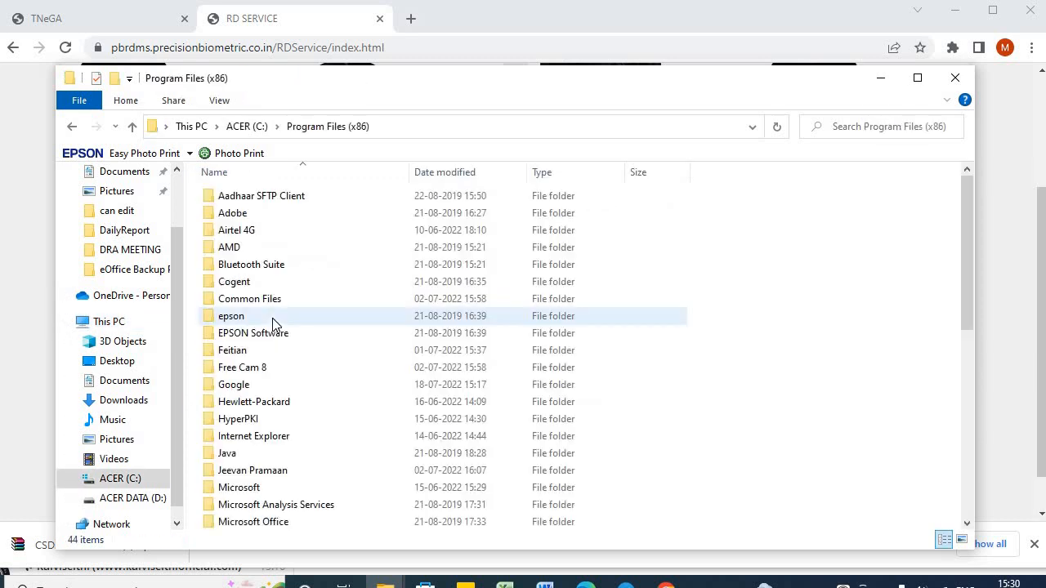
click(245, 406)
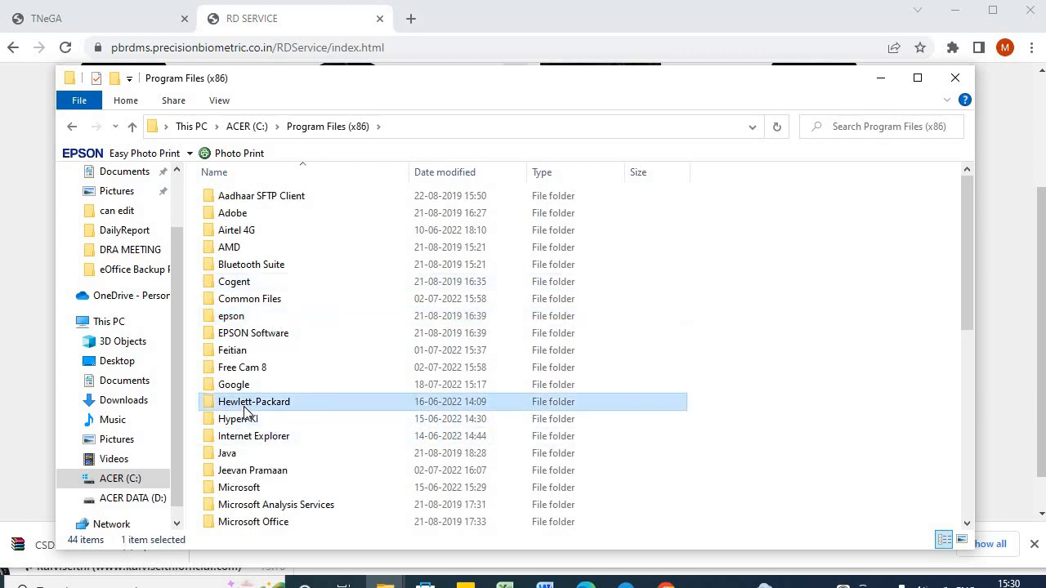
key(p)
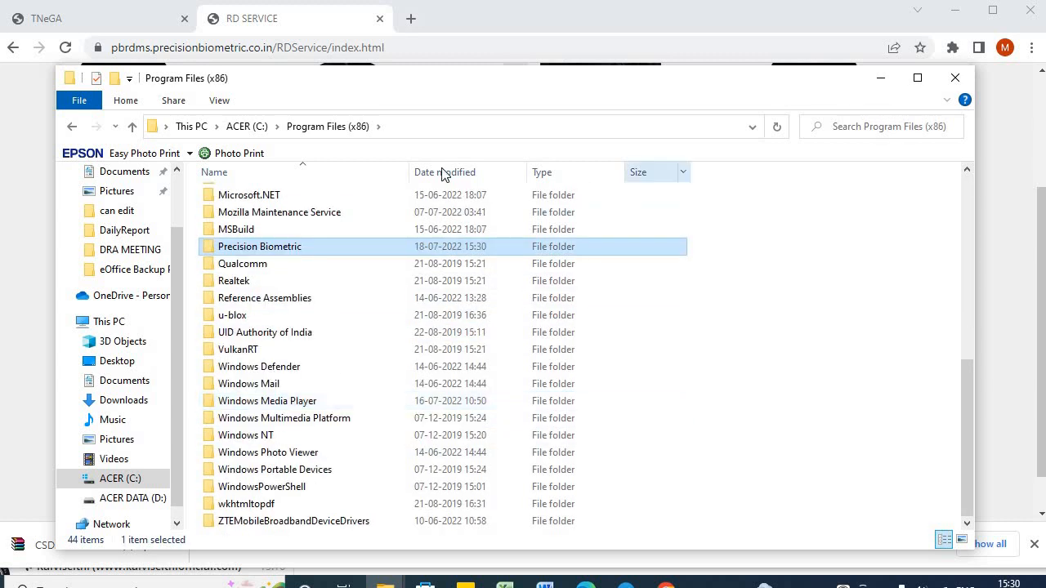
double_click(309, 246)
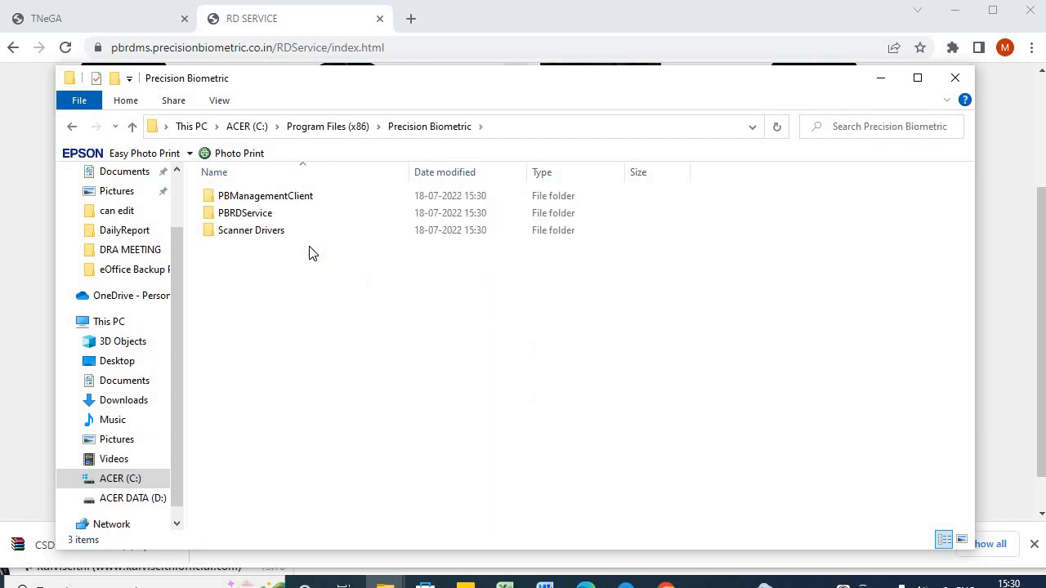
double_click(240, 215)
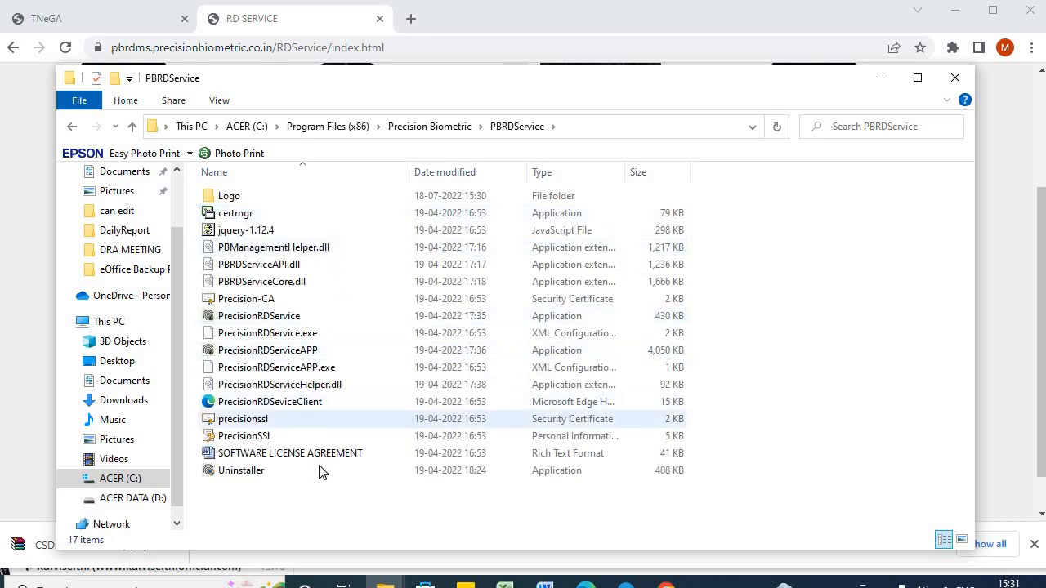
Open the PrecisionRDSeviceClient page from the PBRDService folder in Google Chrome.
click(258, 408)
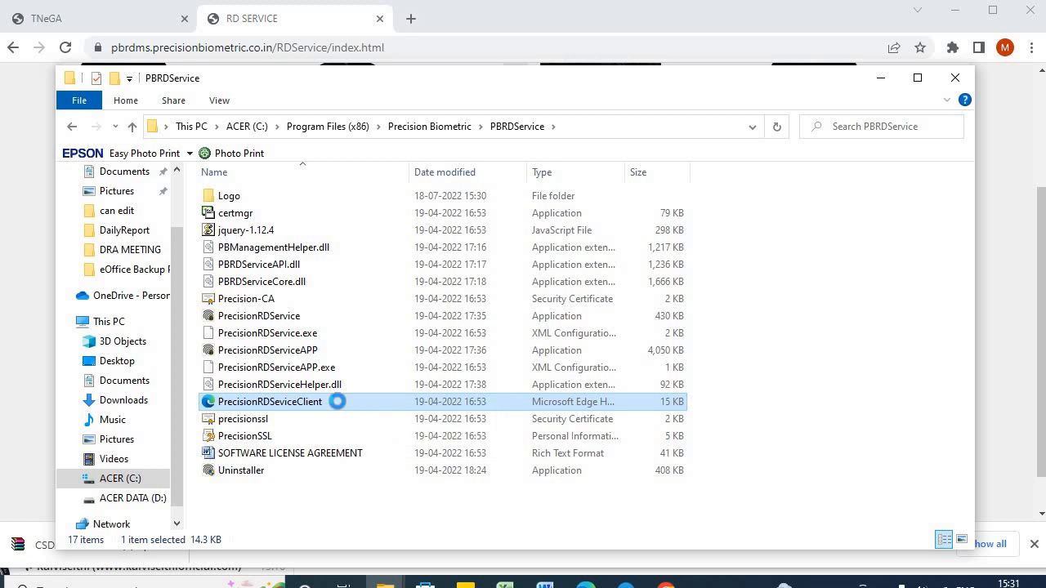
right_click(340, 407)
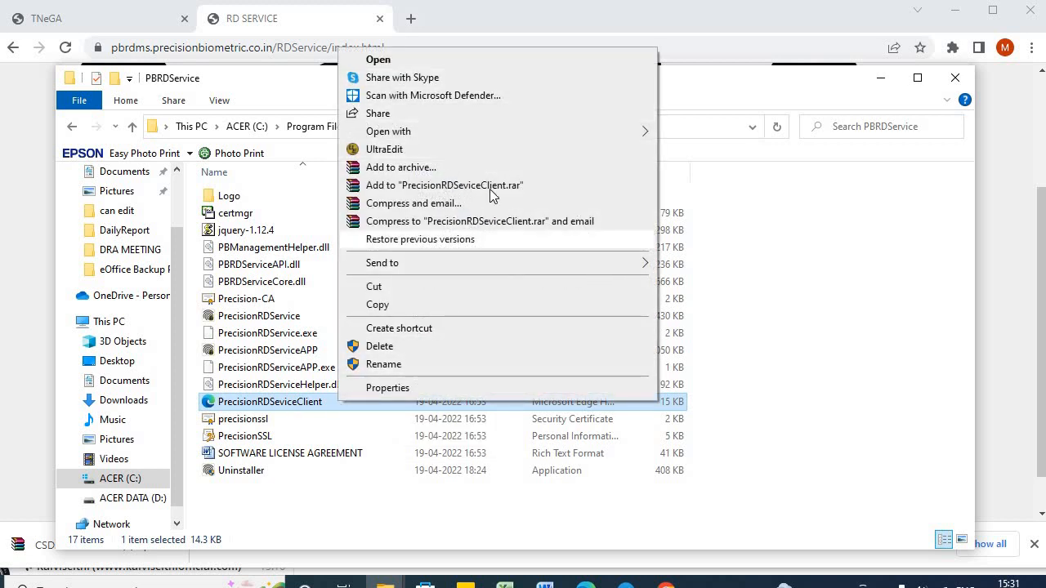
mouse_move(461, 133)
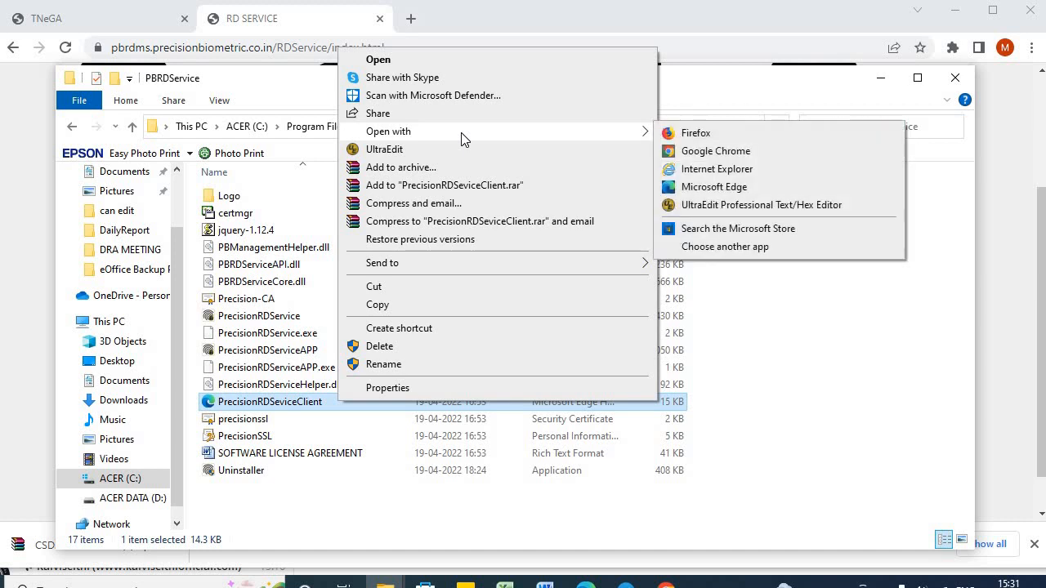
click(709, 152)
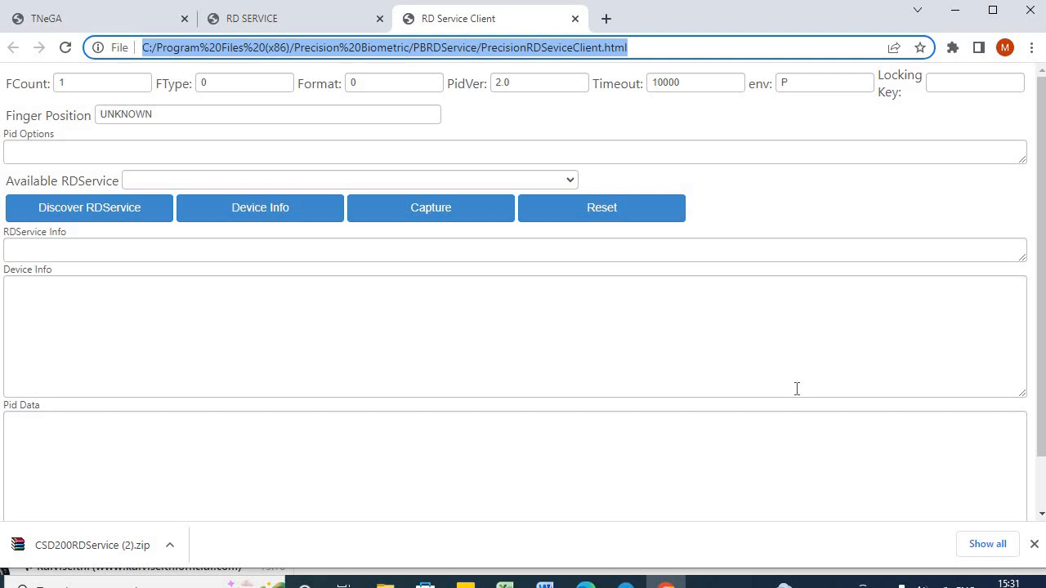
Discover the Precision RDService from the client page and acknowledge both page messages.
click(143, 215)
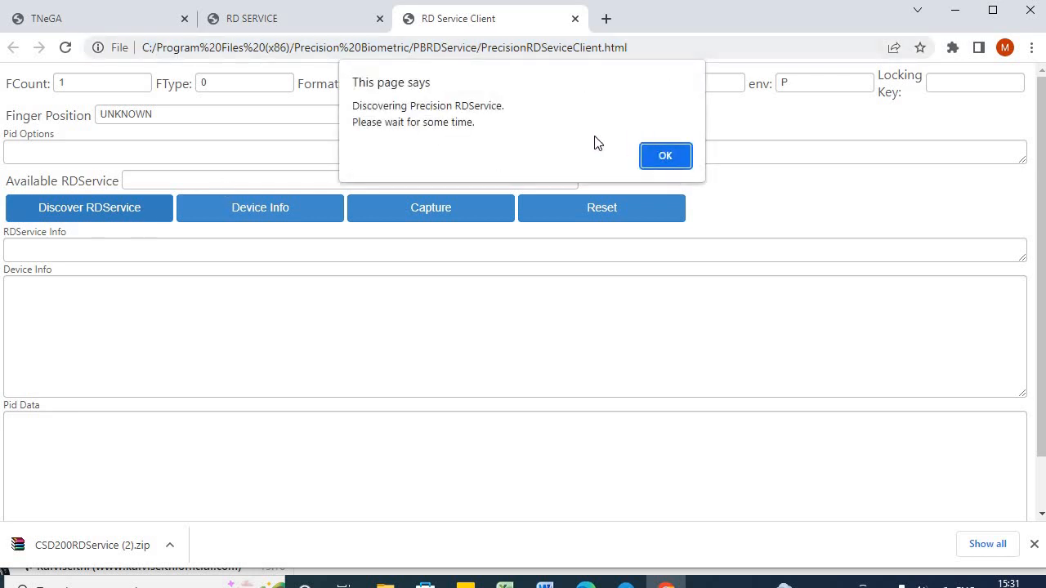
click(675, 161)
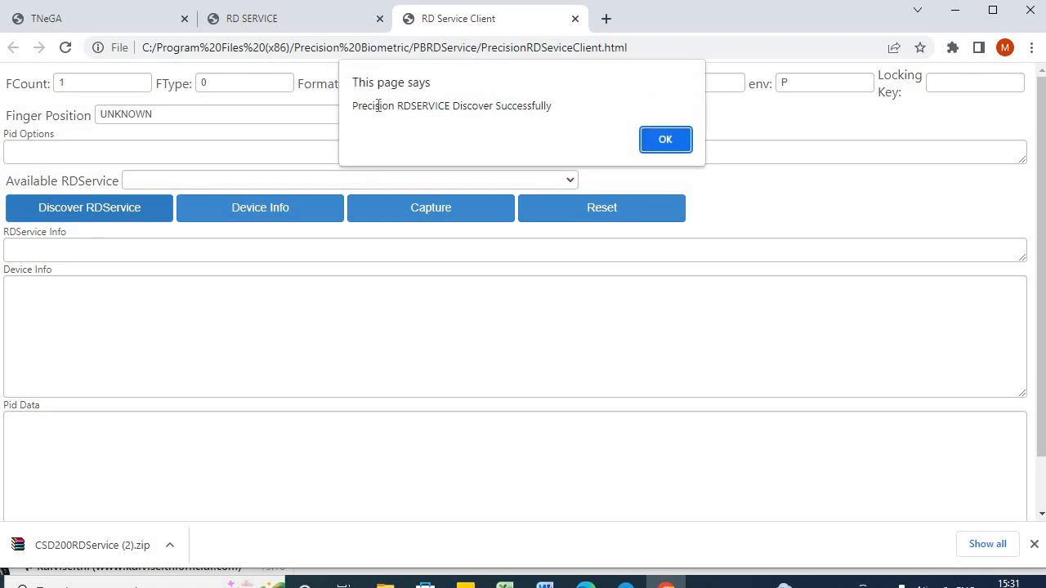
drag(375, 106, 535, 105)
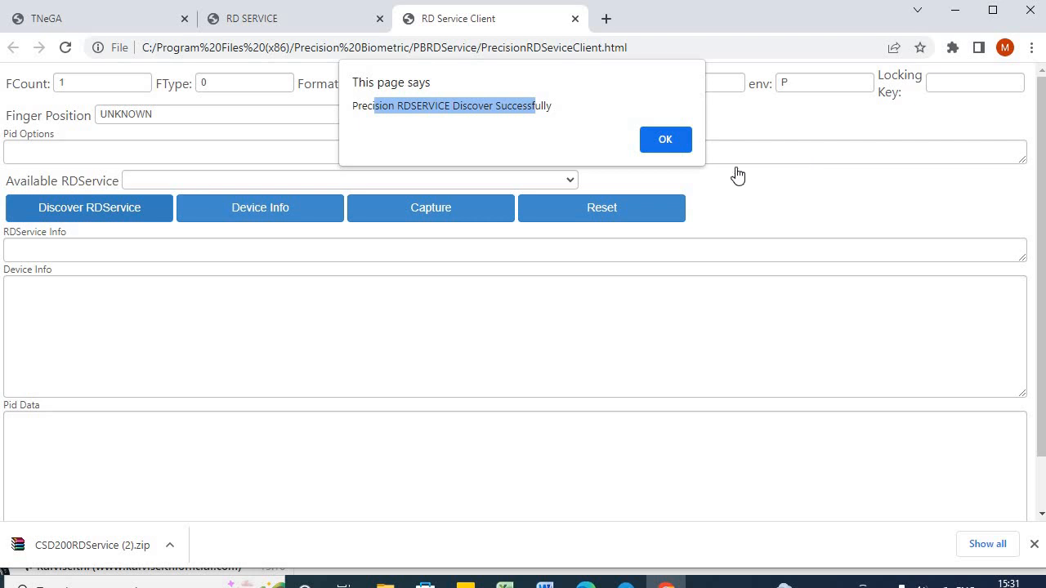
click(689, 144)
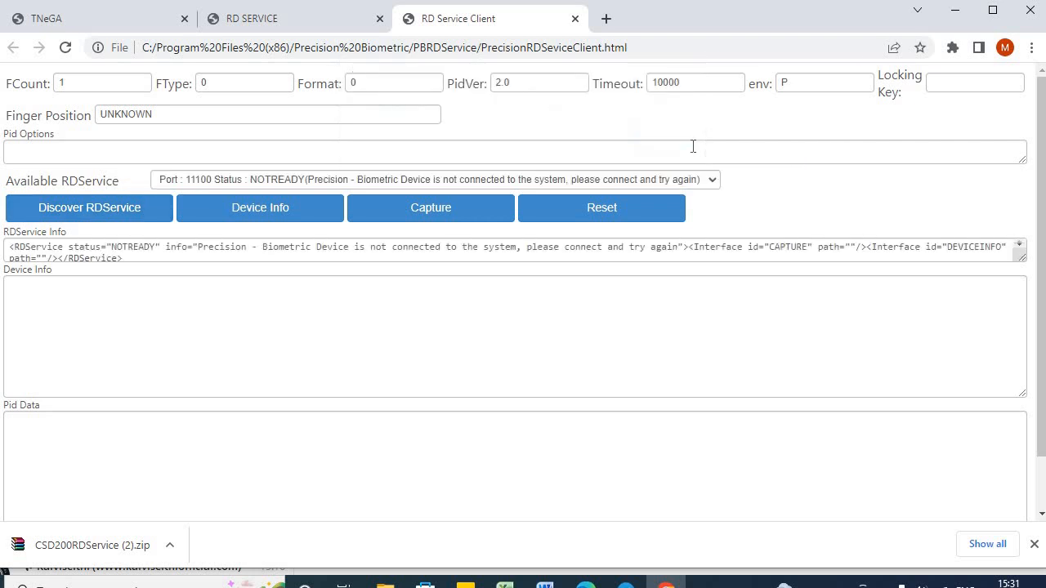
Examine the biometric device connection status in the RDService Info text.
drag(262, 248, 536, 239)
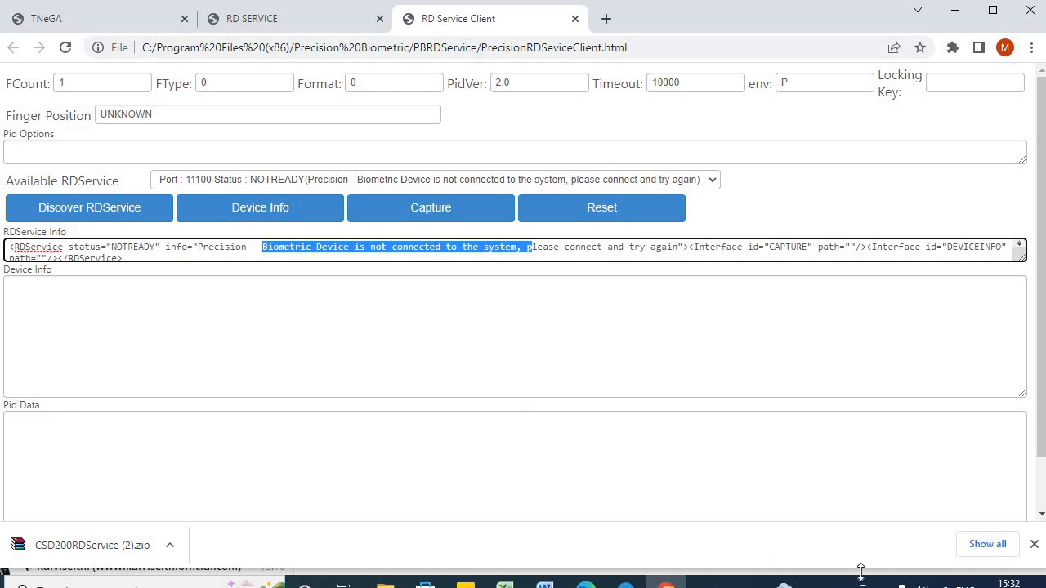
click(303, 270)
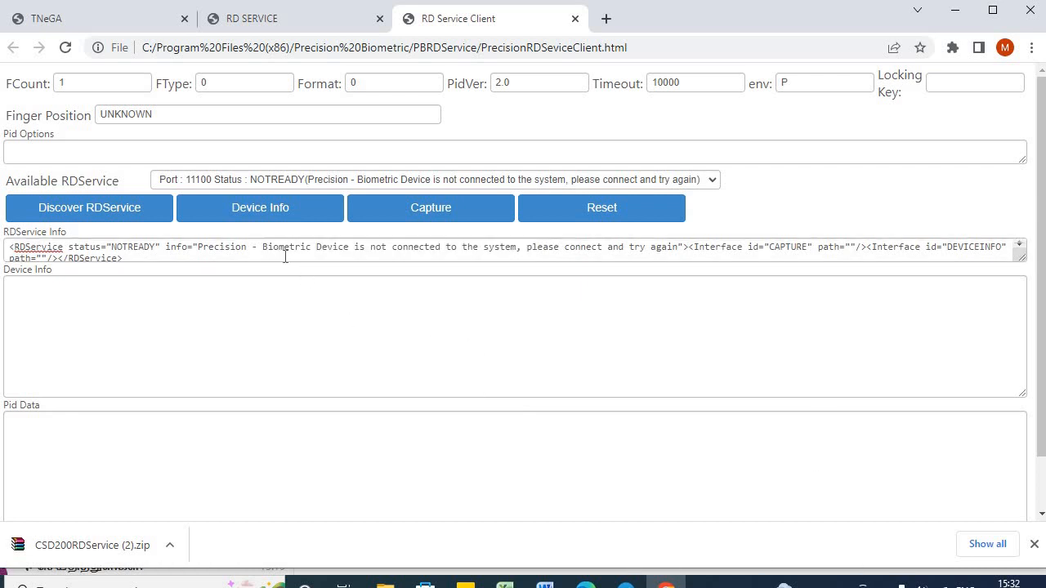
drag(263, 248, 535, 251)
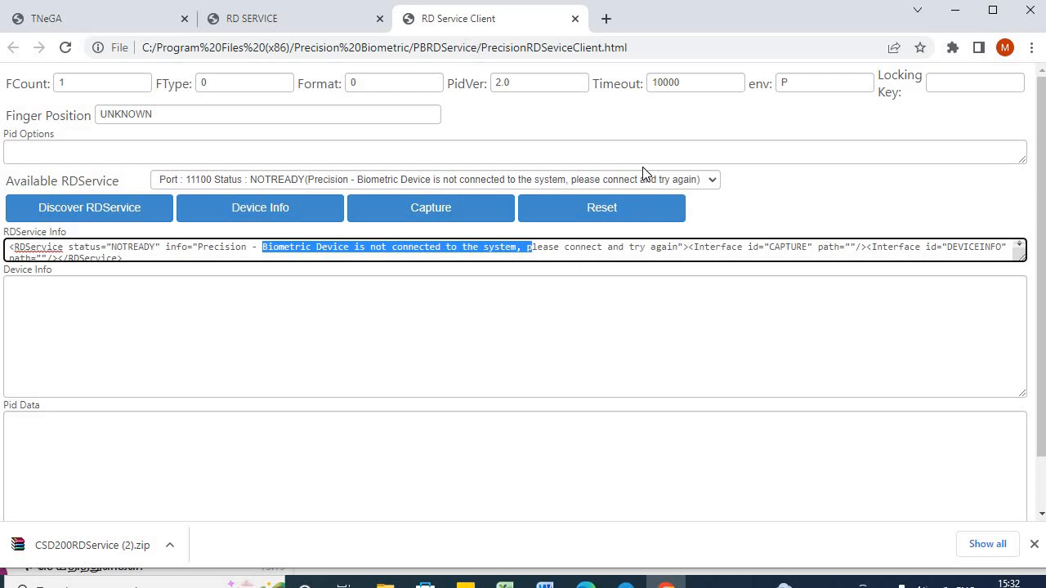
click(41, 435)
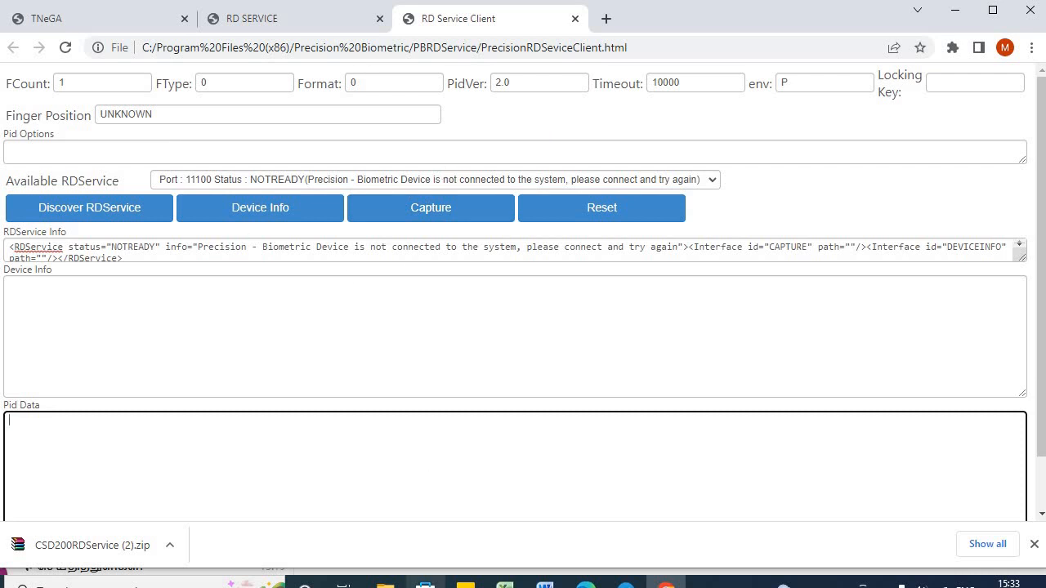
mouse_move(390, 581)
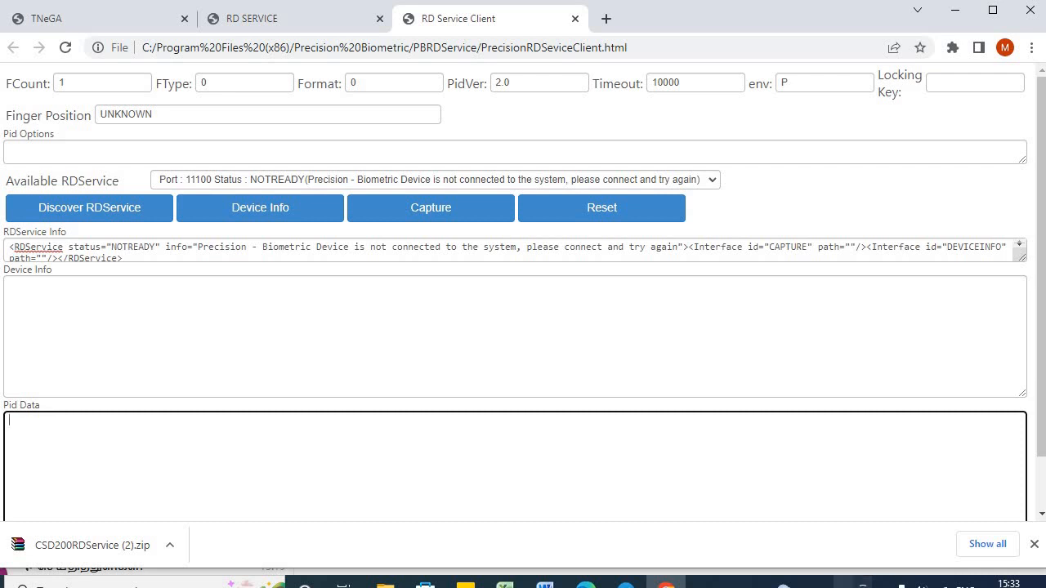
click(843, 582)
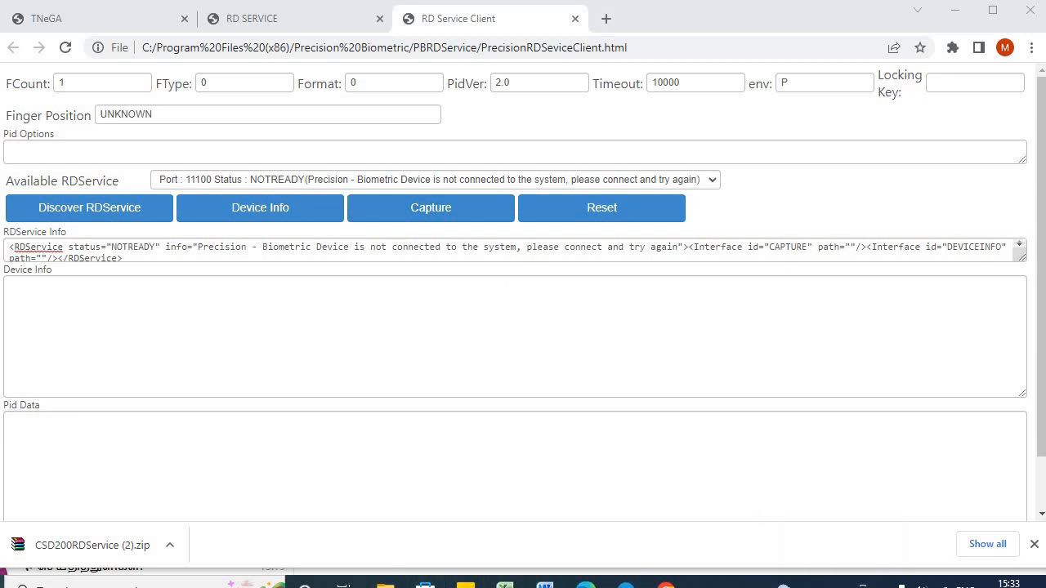
Open Programs and Features in the Windows Control Panel.
key(super)
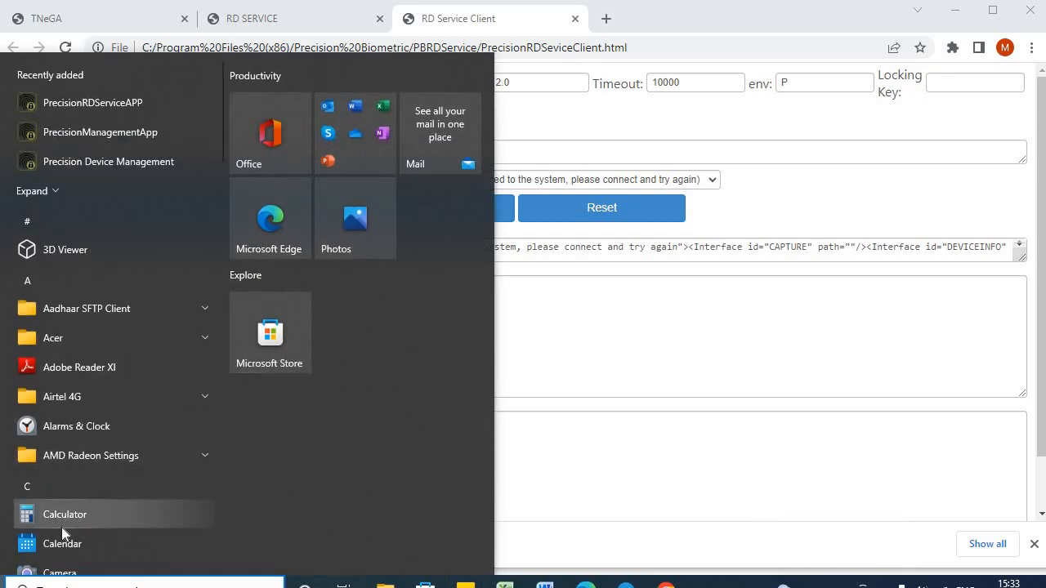
text(control)
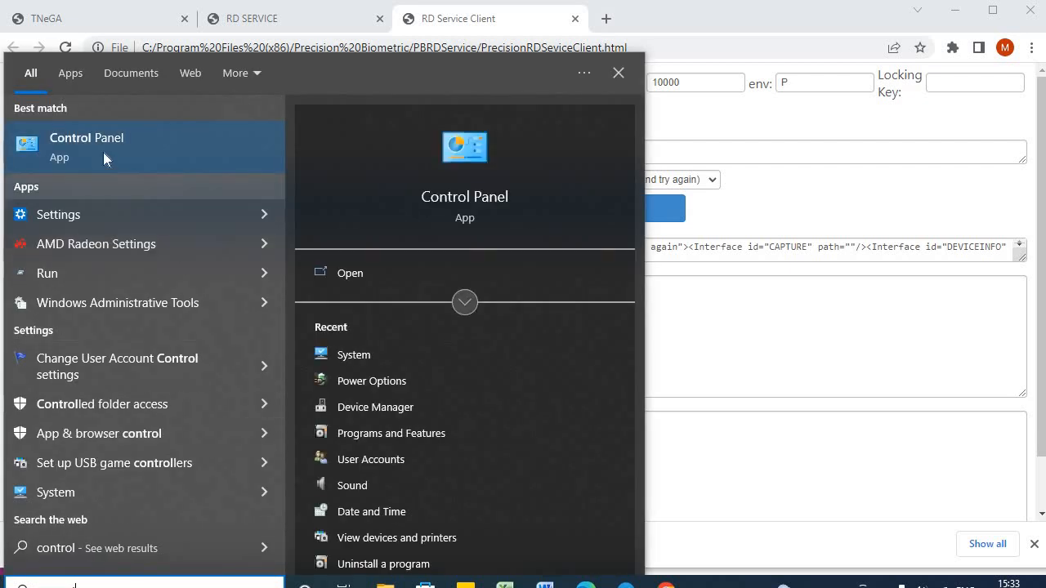
click(103, 152)
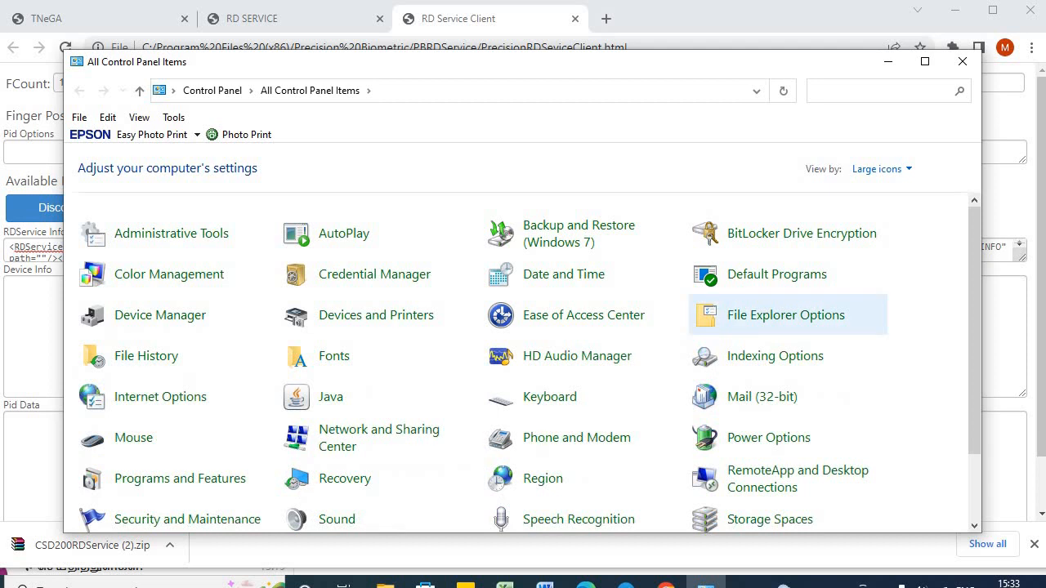
drag(971, 228, 973, 332)
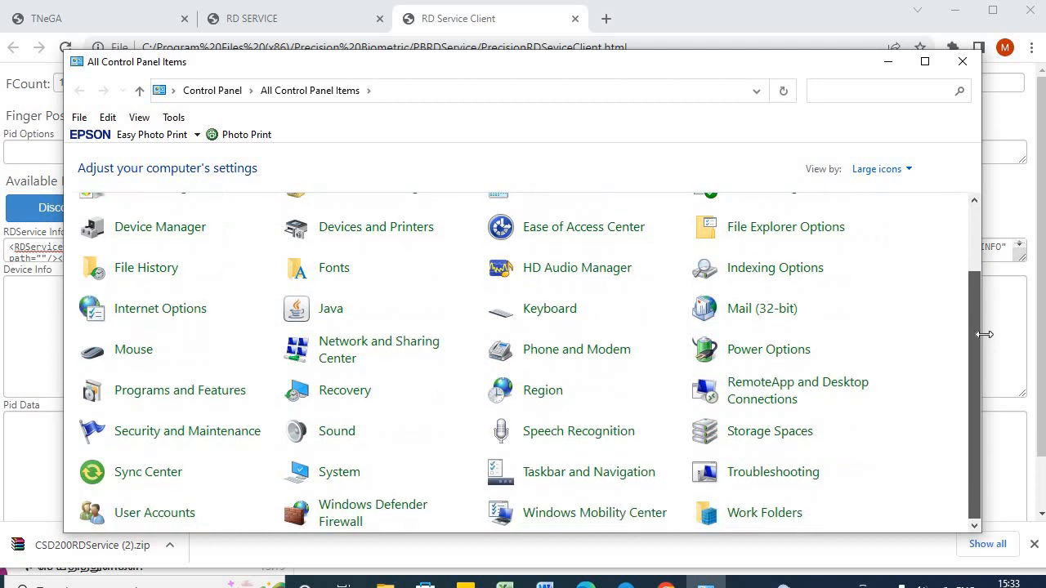
click(221, 391)
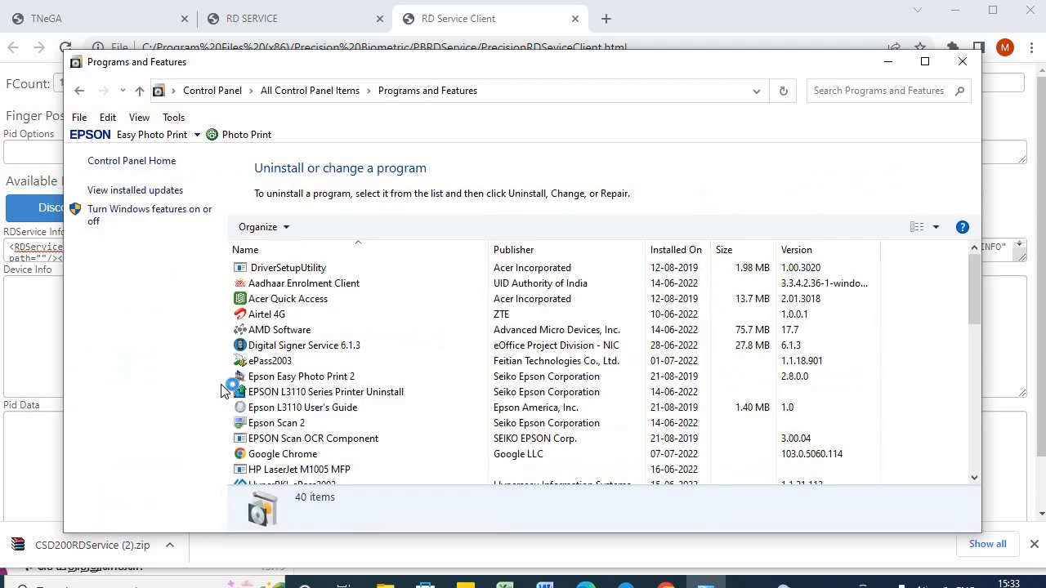
Check the installed programs list for PBManagementClient, PBRDService and Precision-CSD200, and close the Programs and Features window.
click(279, 395)
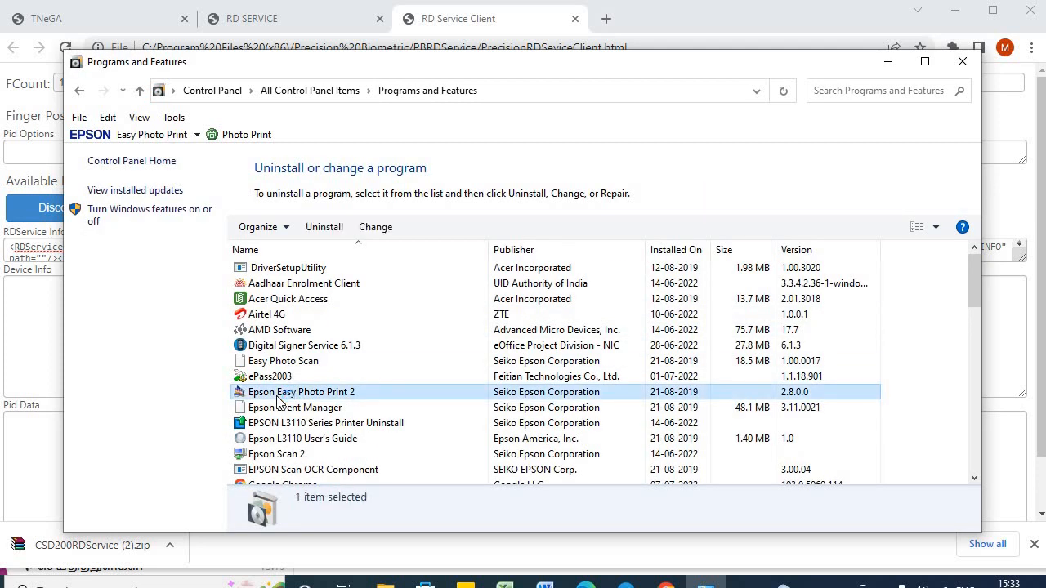
key(Down)
key(Down)
key(Down)
key(Down)
key(Down)
key(Down)
key(Down)
key(Down)
key(Down)
key(Down)
key(Down)
key(Down)
key(Down)
key(Down)
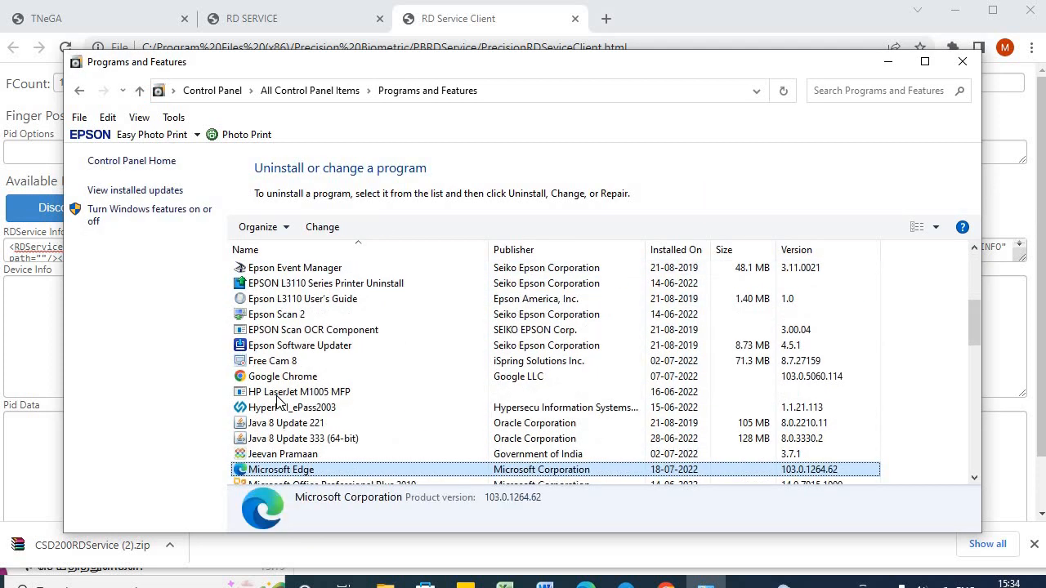
key(Down)
key(Down)
key(Down)
key(Down)
key(Down)
key(Down)
key(Down)
key(Down)
key(Down)
key(Down)
key(Down)
key(Down)
key(Down)
key(Down)
key(Down)
key(Down)
key(Down)
key(Down)
key(Down)
key(Down)
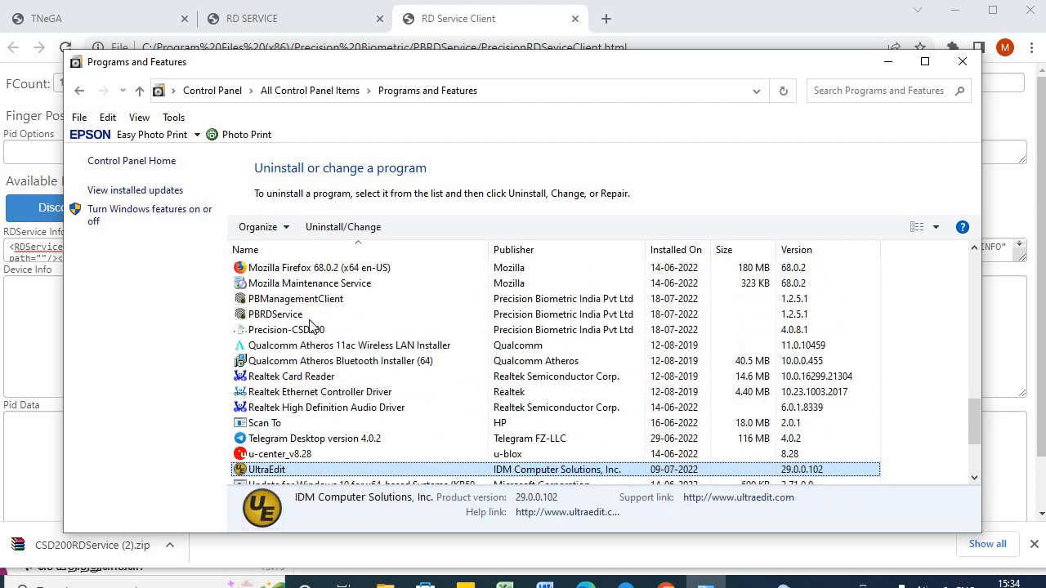
click(295, 302)
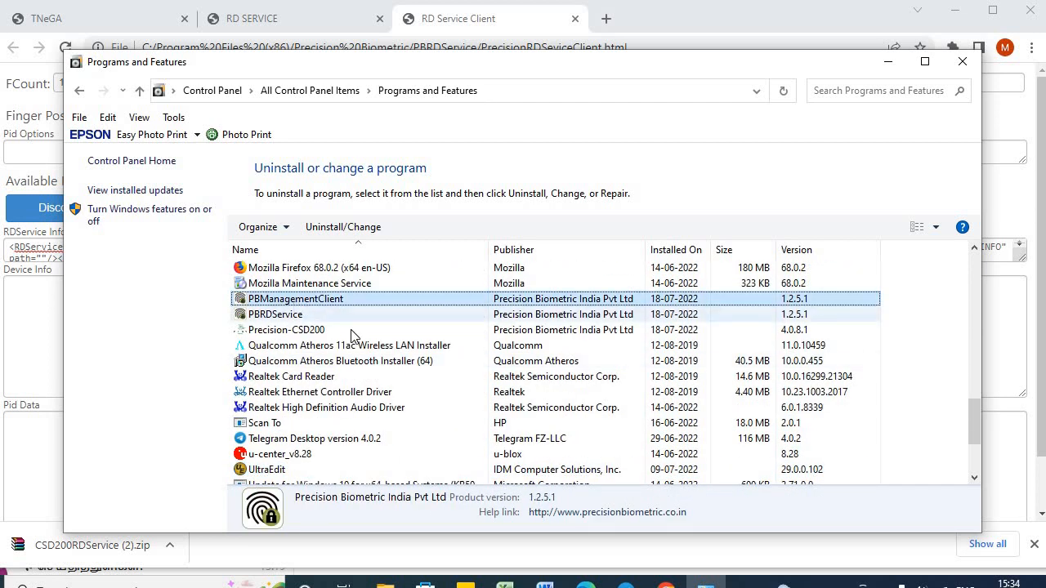
click(276, 319)
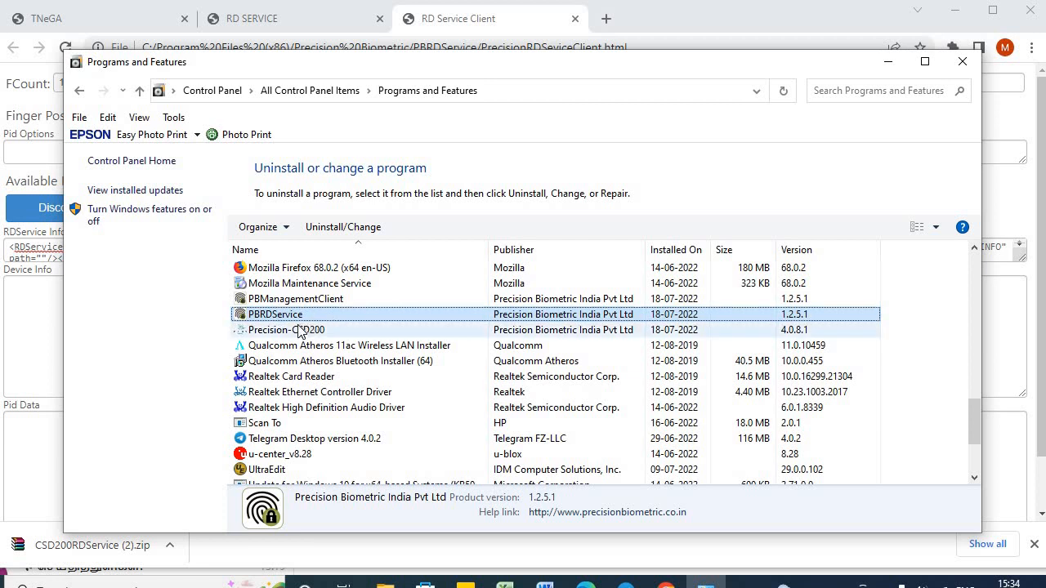
click(300, 331)
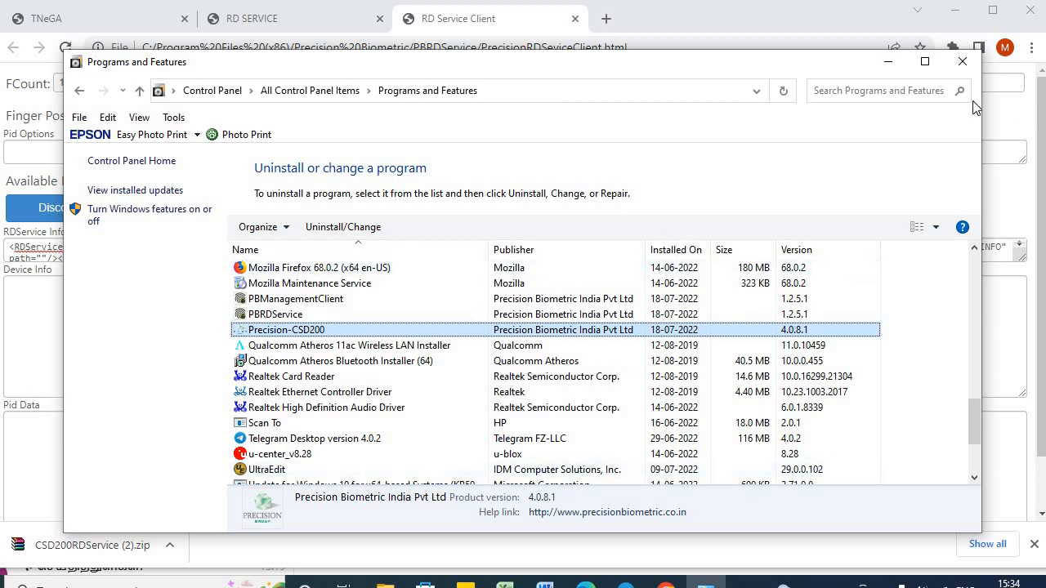
click(961, 62)
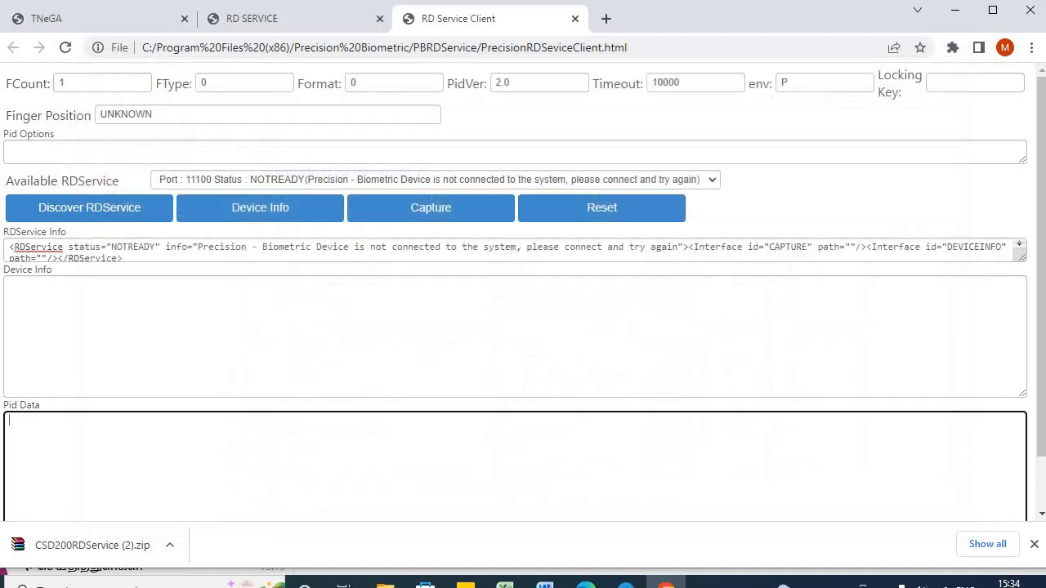
View the TNeGA e-Sevai page and open chrome://flags in a new browser tab.
click(90, 22)
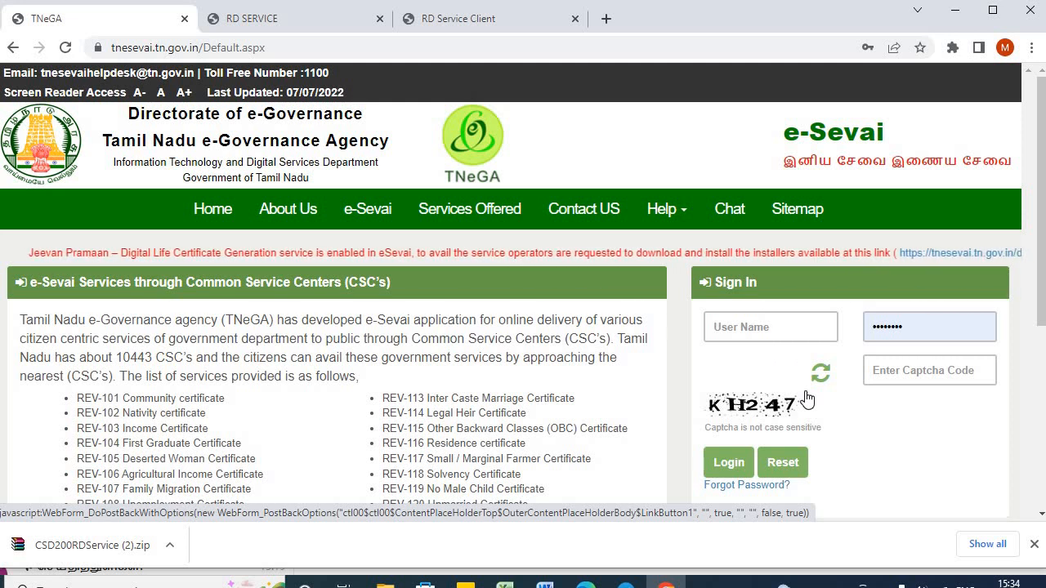
click(605, 19)
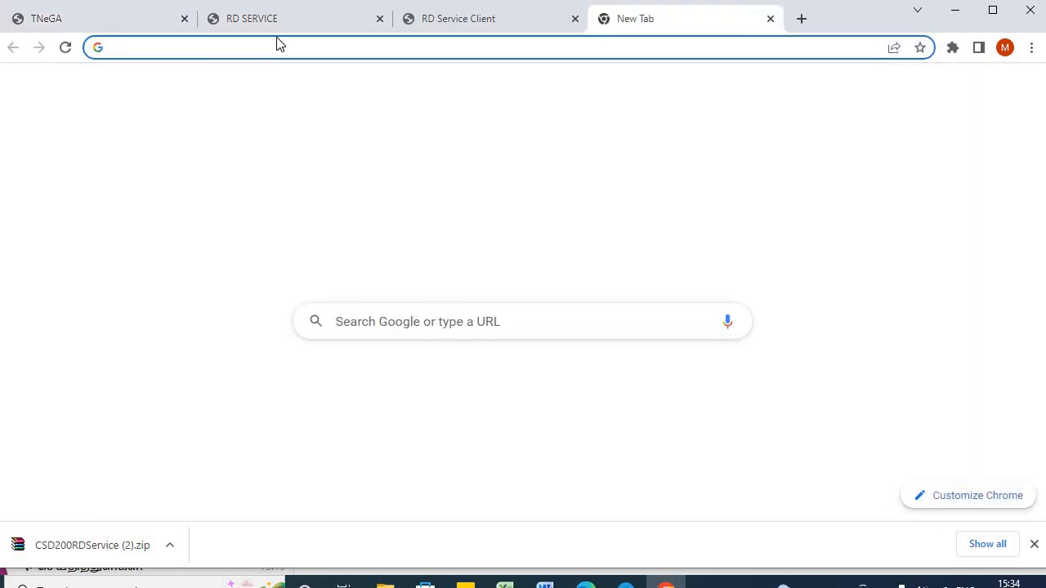
text(chrom)
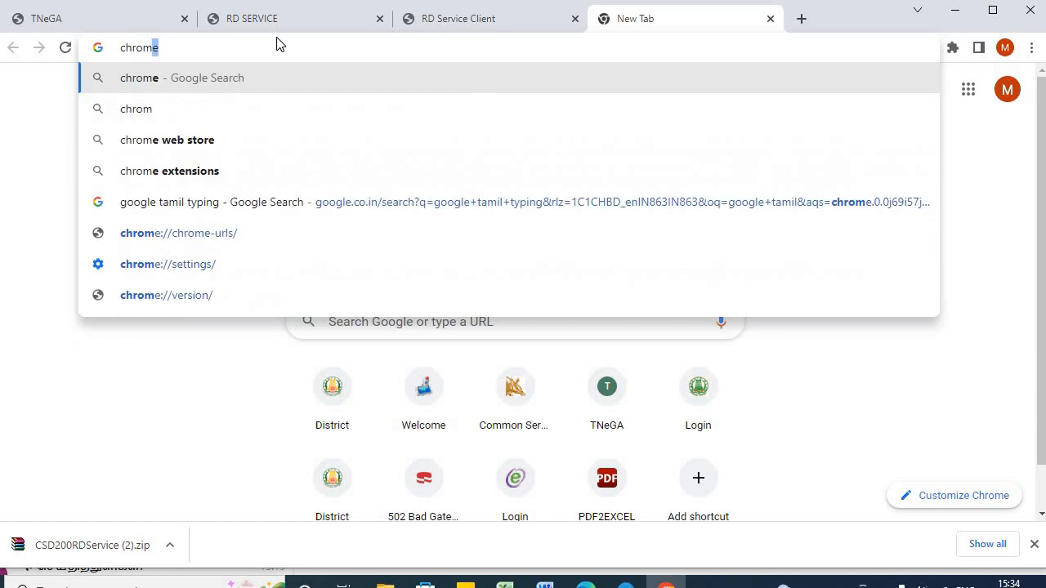
text(e://)
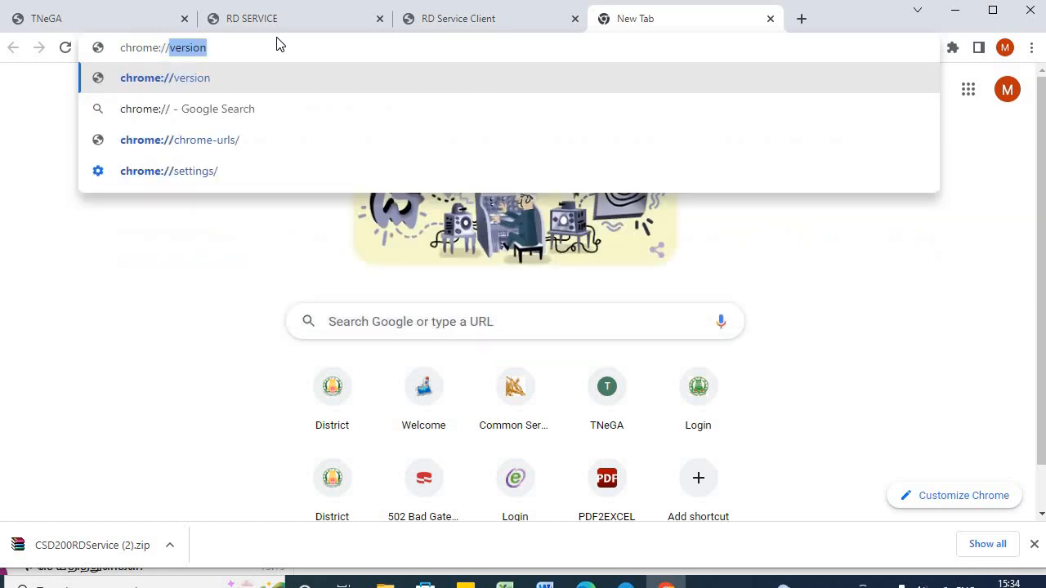
text(flags)
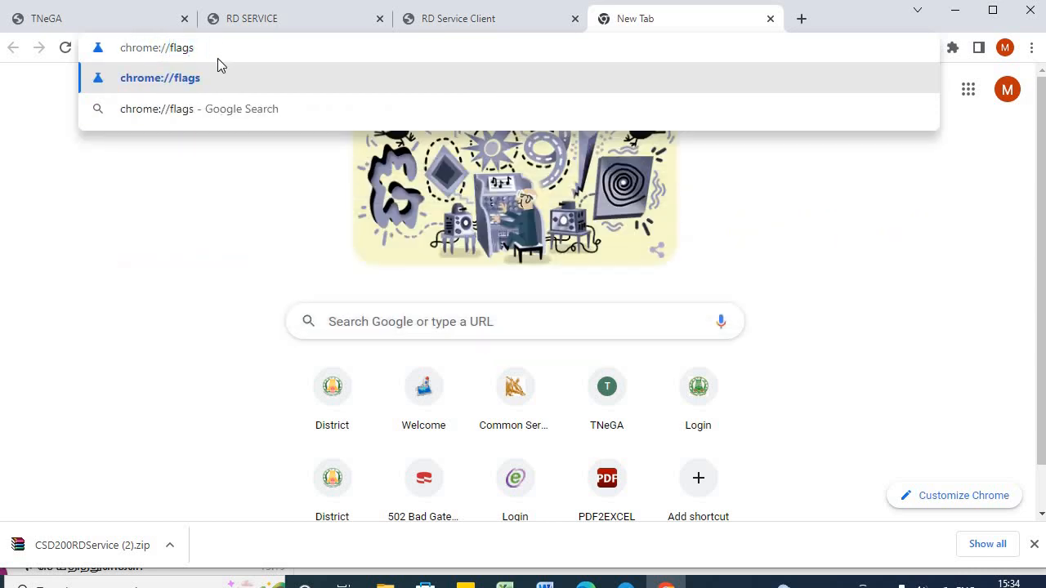
key(Return)
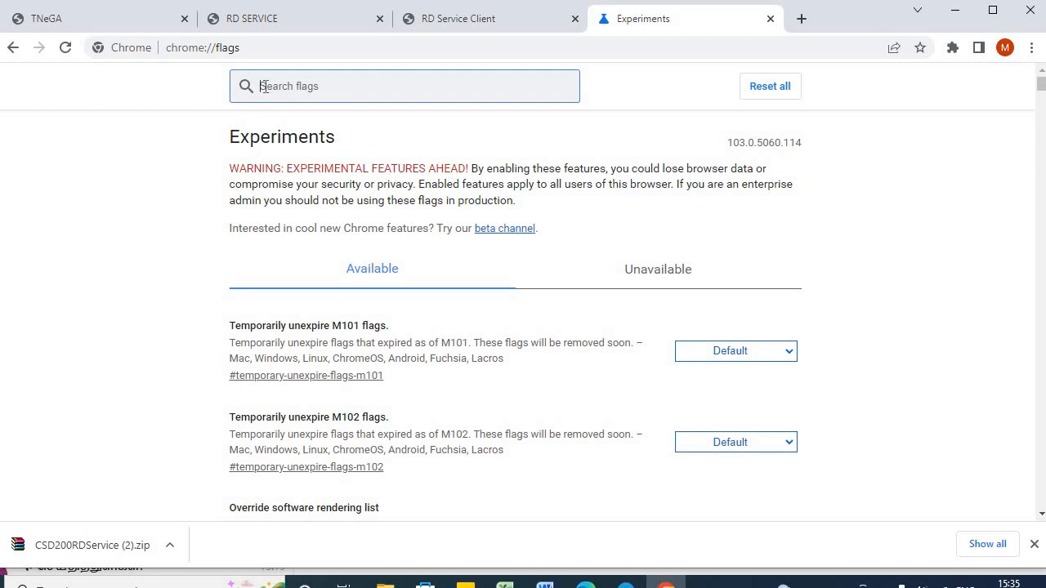
Search the Chrome flags for "insecure" to locate the #allow-insecure-localhost flag.
text(insecure)
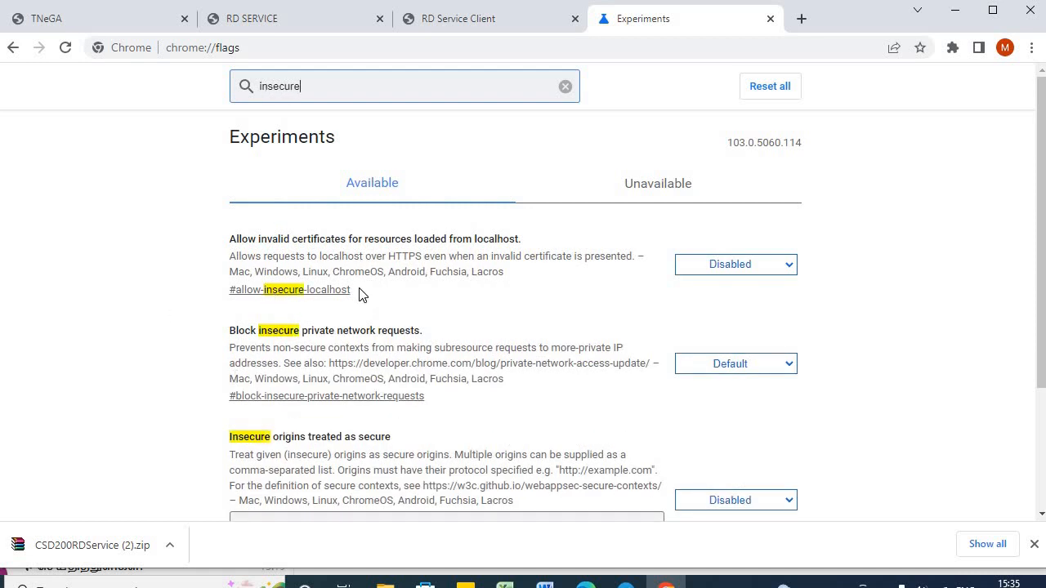
drag(362, 296, 229, 290)
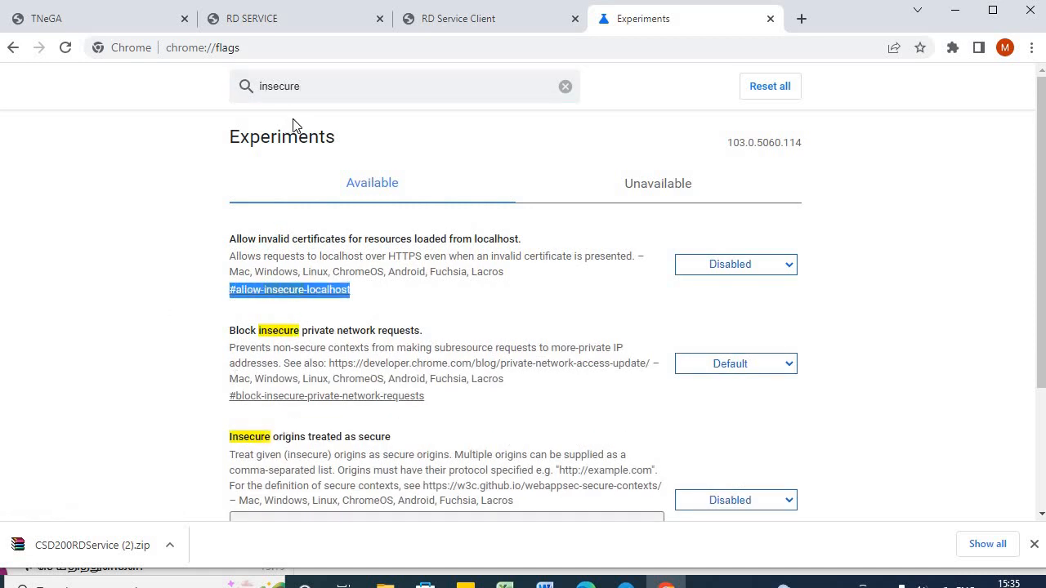
click(330, 91)
key(ctrl+a)
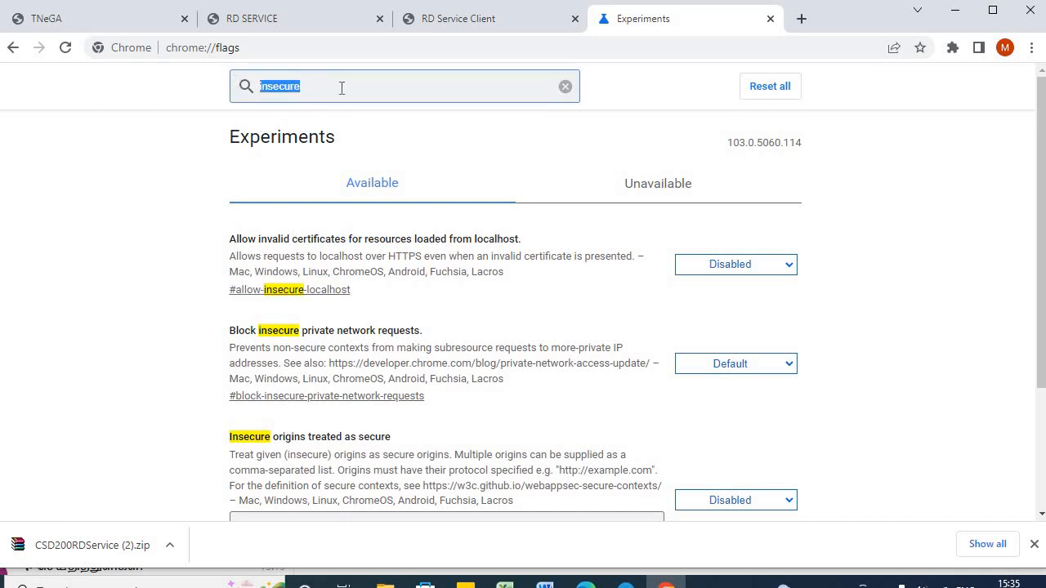
Enable the #allow-insecure-localhost flag for invalid localhost certificates and relaunch Chrome to apply it.
click(394, 302)
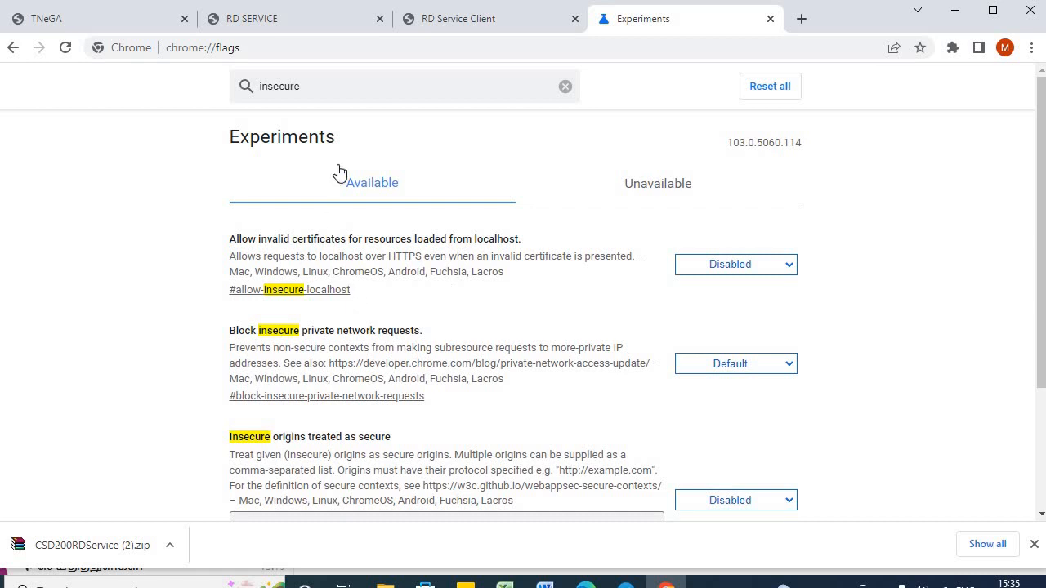
click(768, 265)
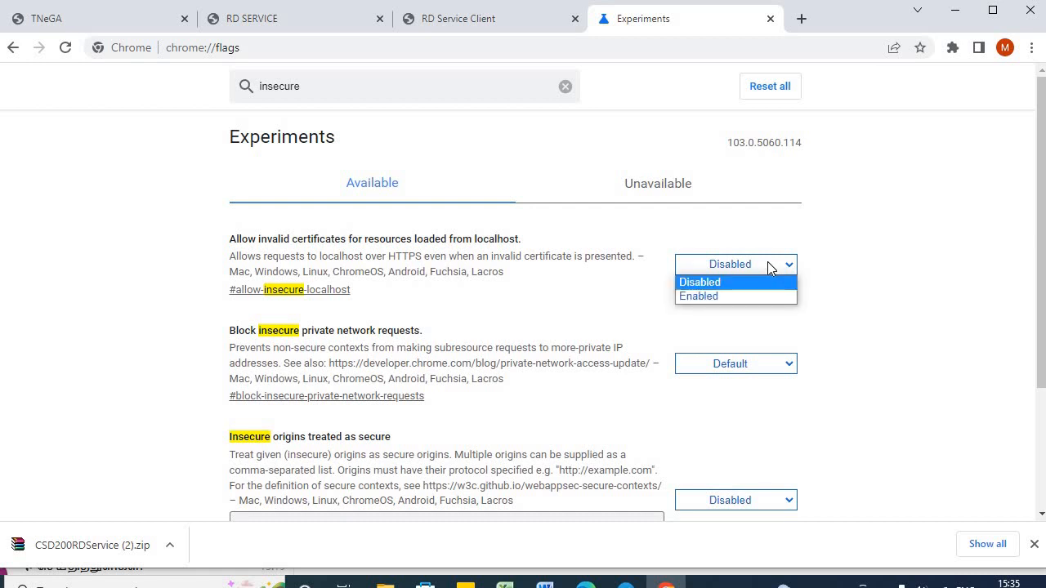
click(724, 298)
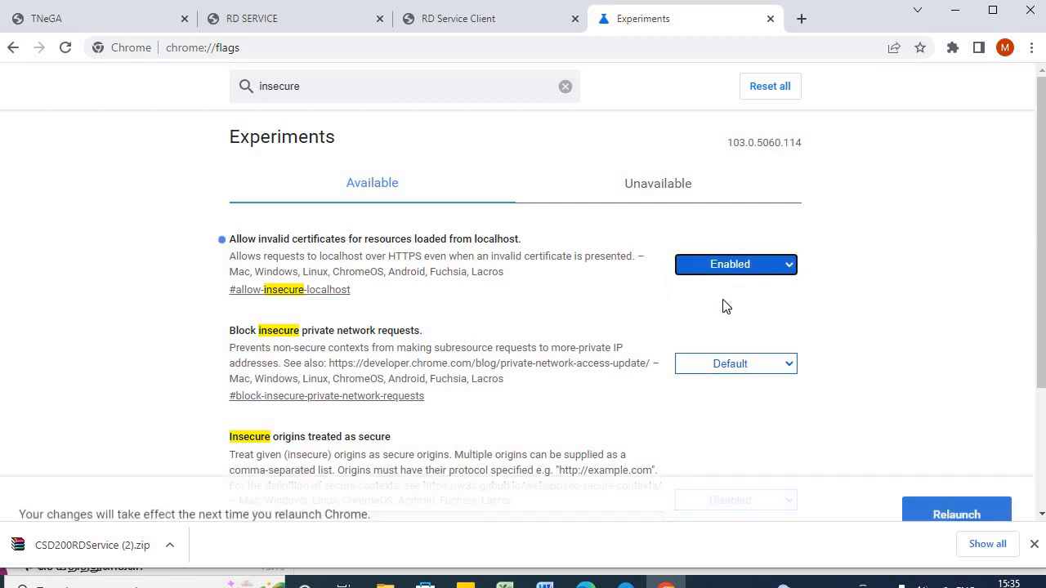
click(976, 486)
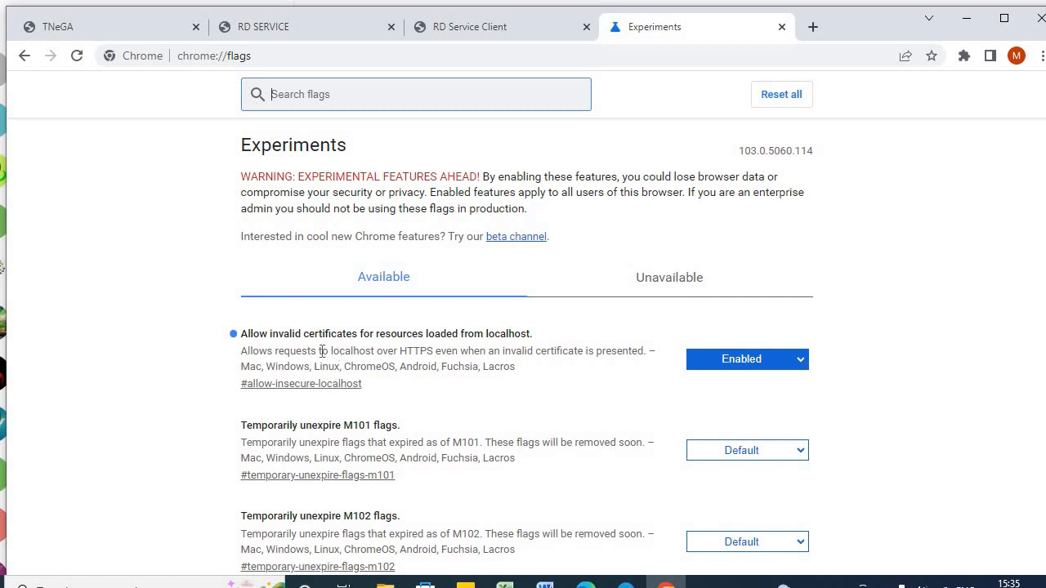
Review the #allow-insecure-localhost description and the experimental features warning, checking the TNeGA sign-in form in between.
drag(320, 351, 439, 367)
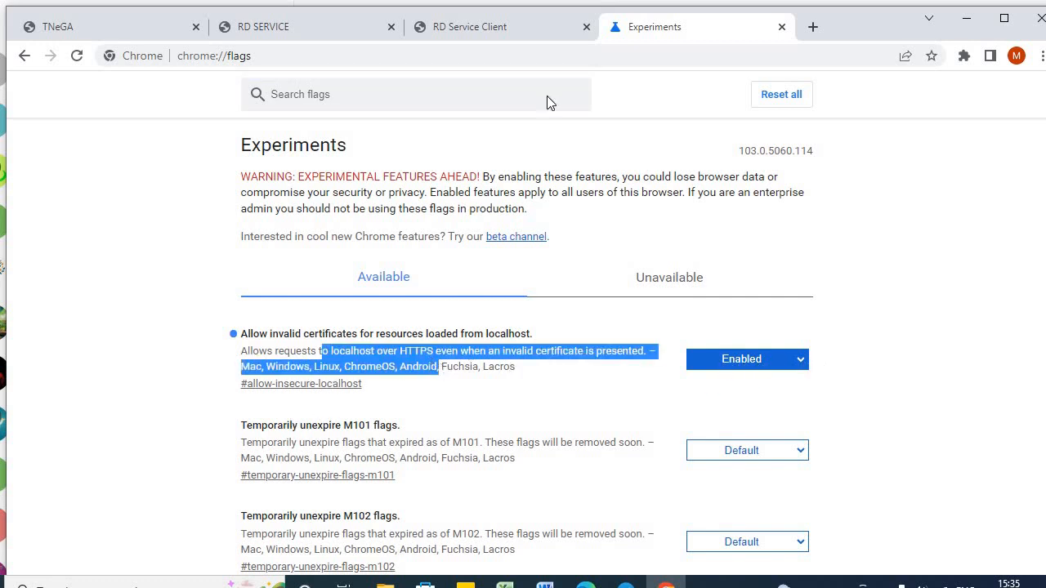
click(153, 26)
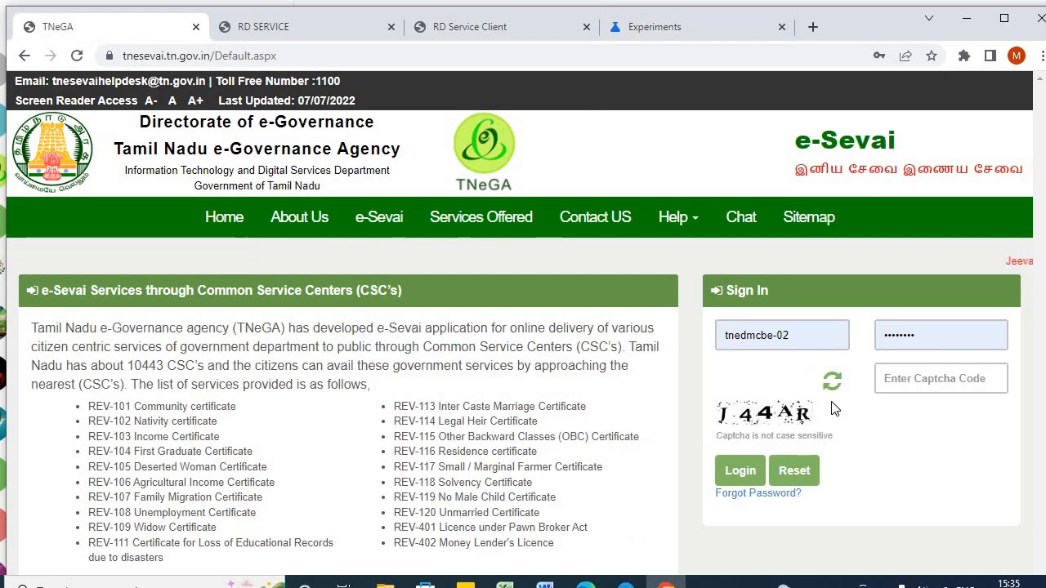
click(796, 335)
key(BackSpace)
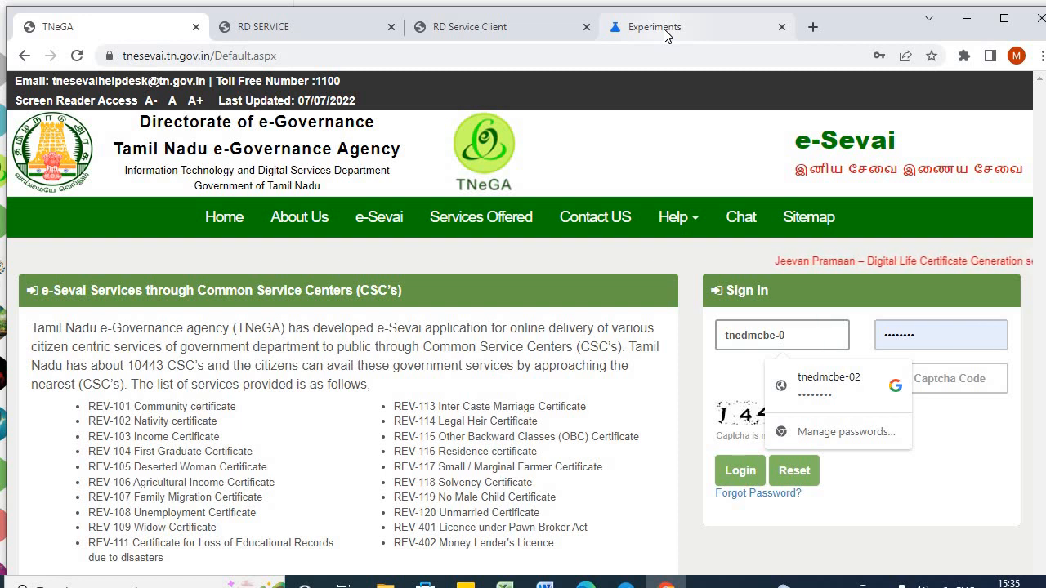
click(692, 34)
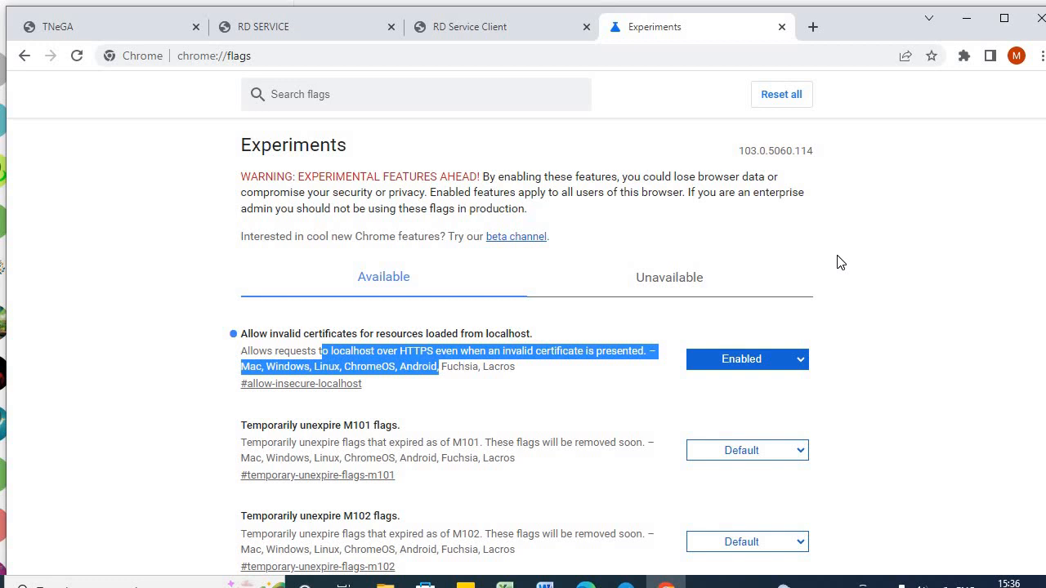
drag(575, 178, 718, 193)
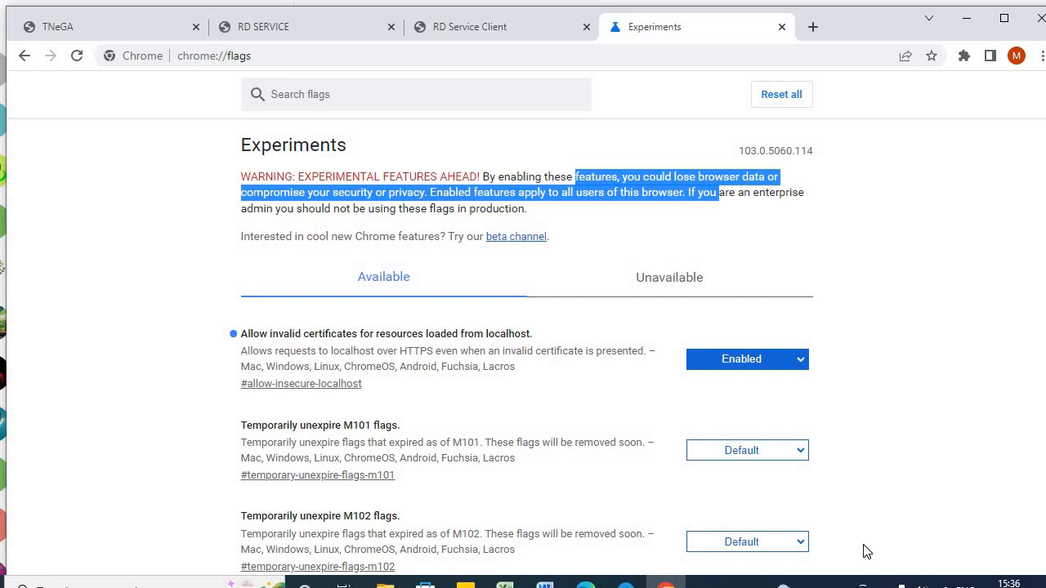
Revisit the TNeGA e-Sevai sign-in form, the Precision RD SERVICE download page and the RD Service Client page.
click(147, 30)
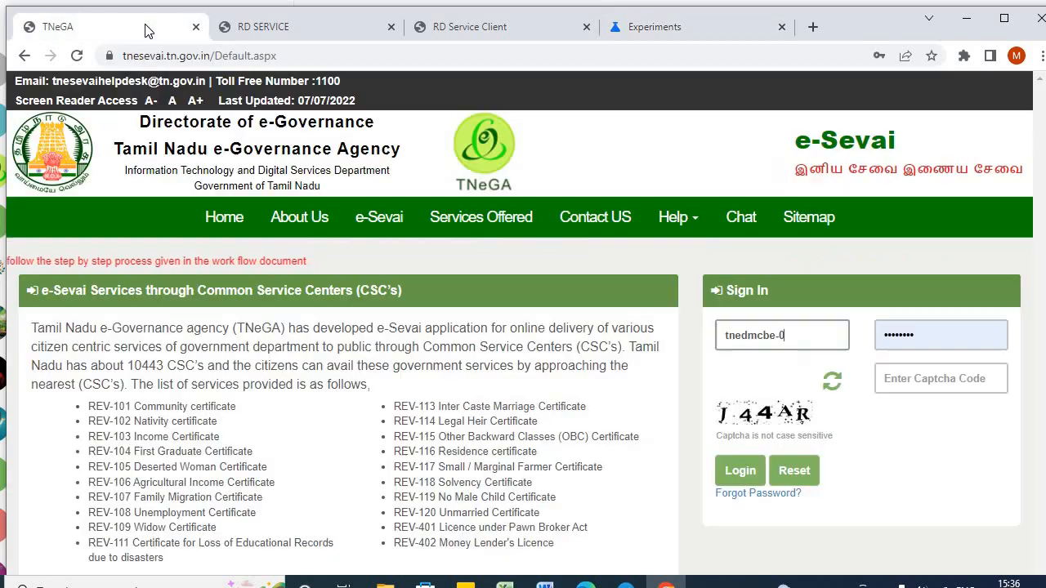
click(805, 342)
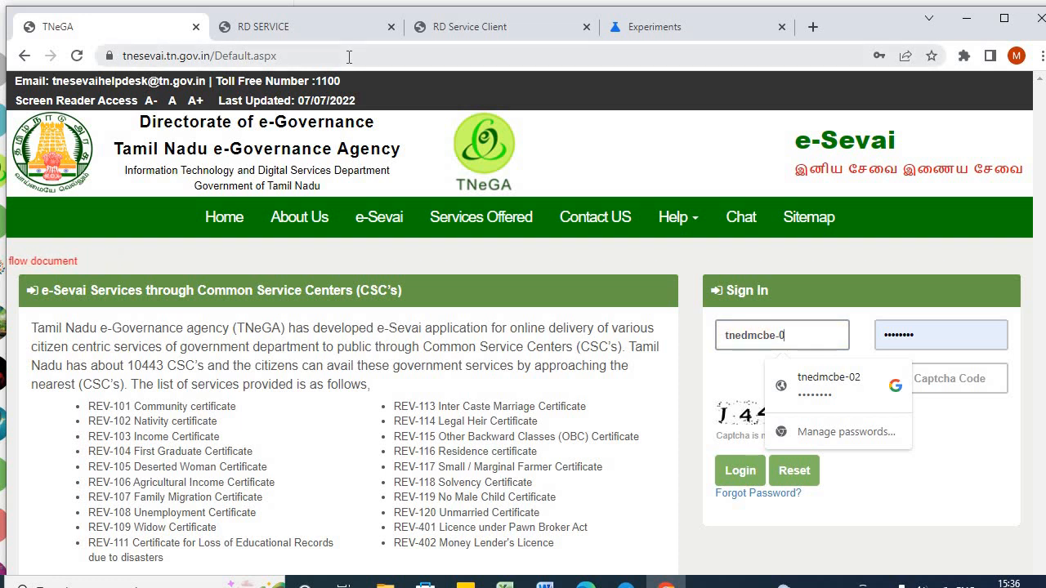
click(275, 25)
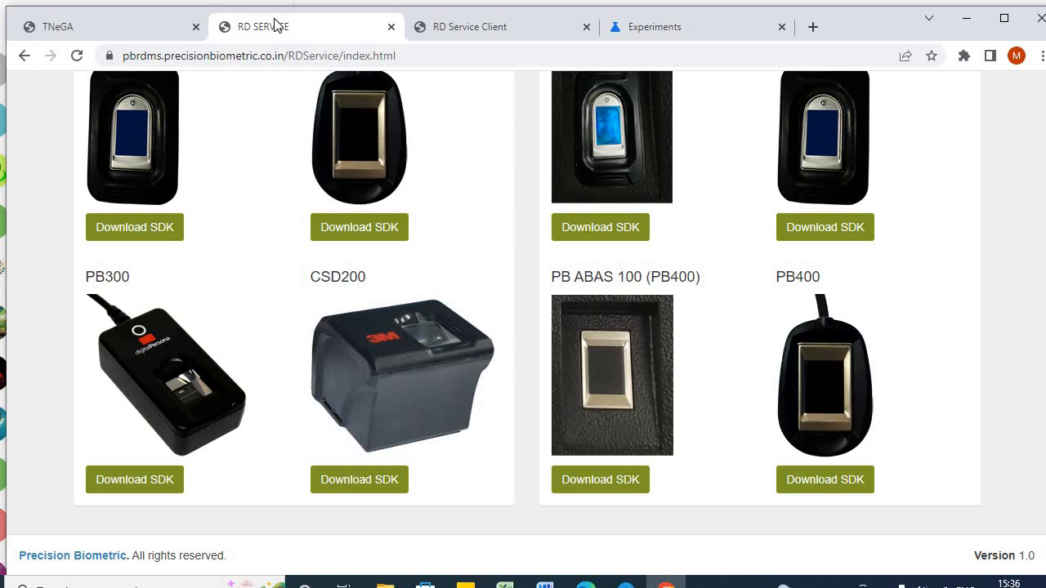
click(491, 27)
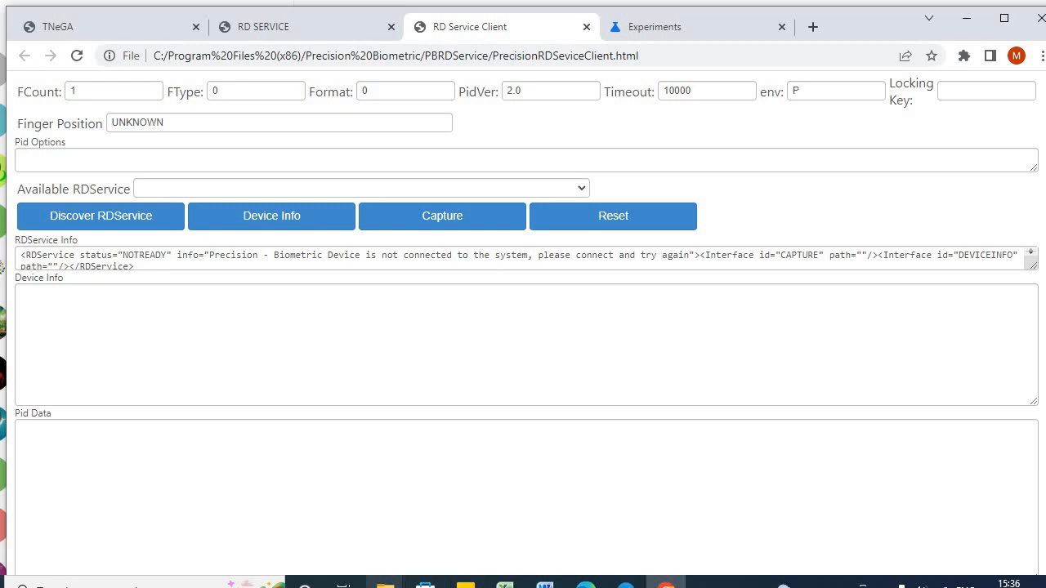
Locate PrecisionRDSeviceClient in the PBRDService folder, and review its client page and the CSD200 download on the RD SERVICE page.
mouse_move(396, 585)
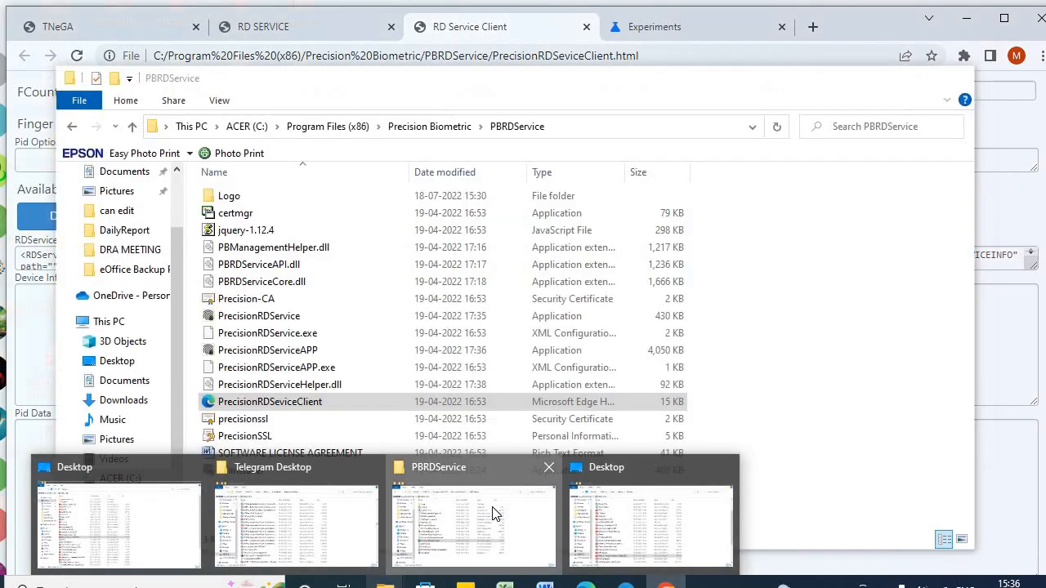
click(495, 512)
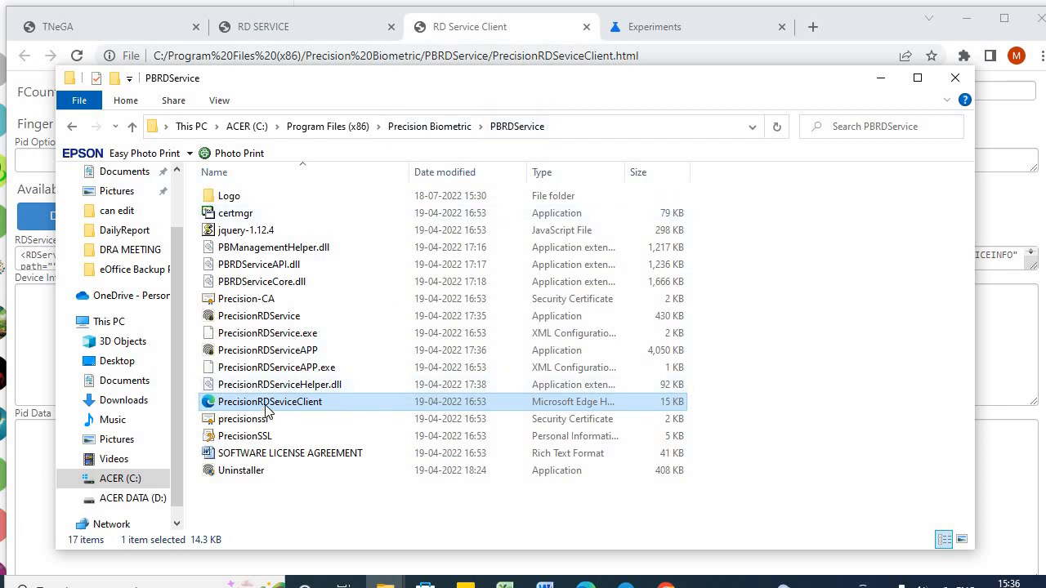
click(704, 58)
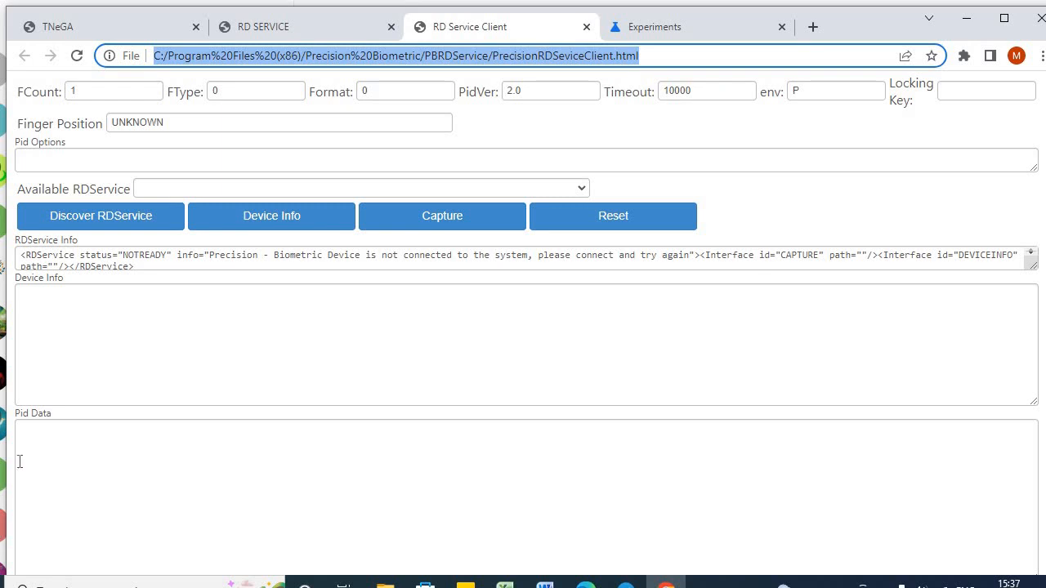
click(250, 497)
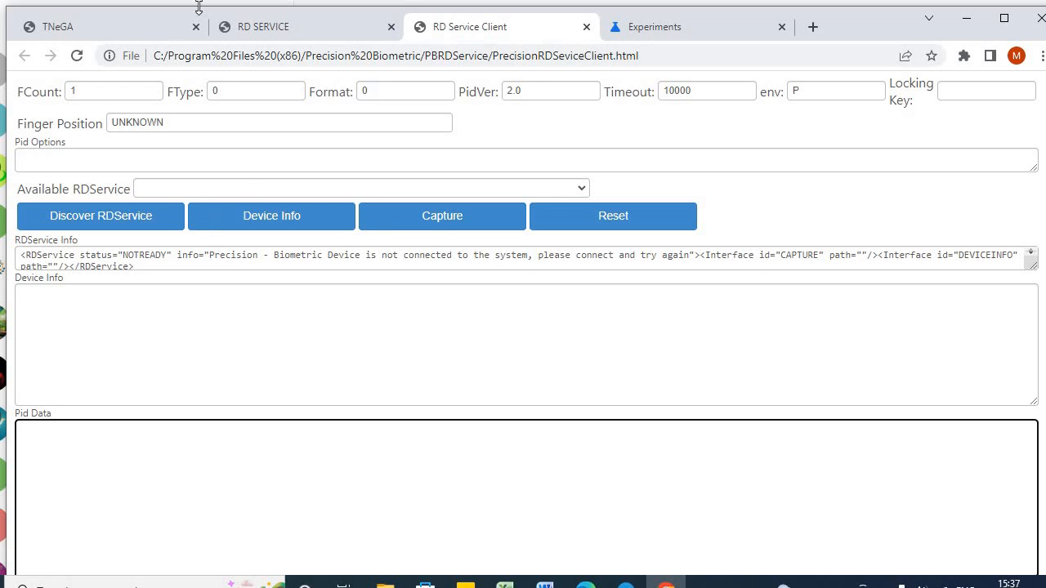
click(295, 26)
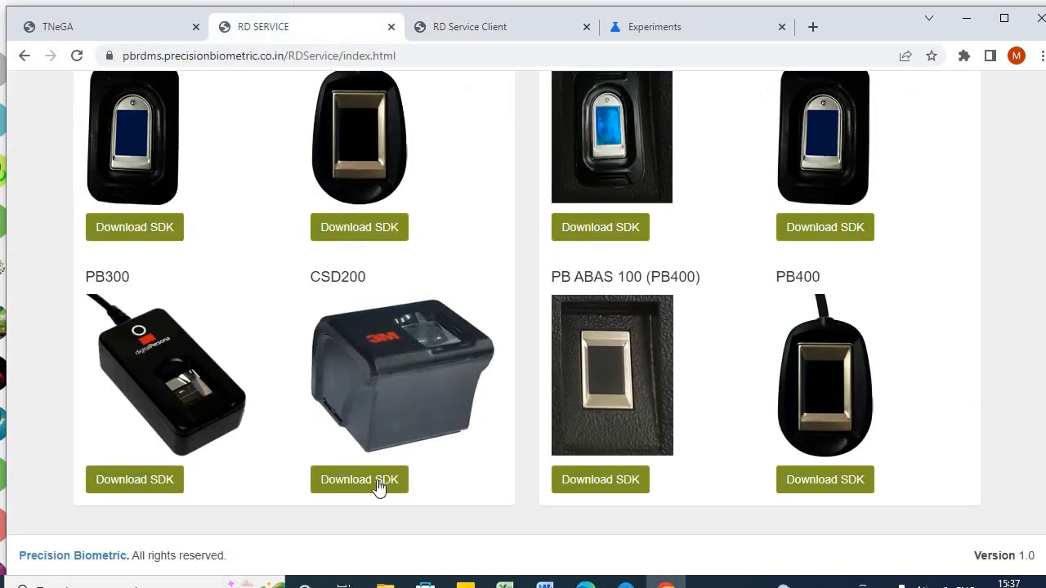